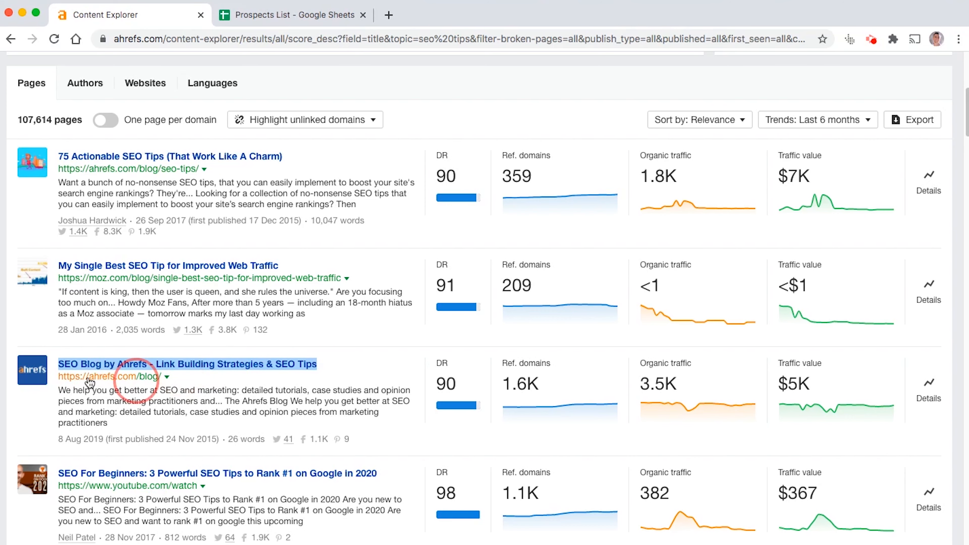
scroll(141, 378, "up", 10)
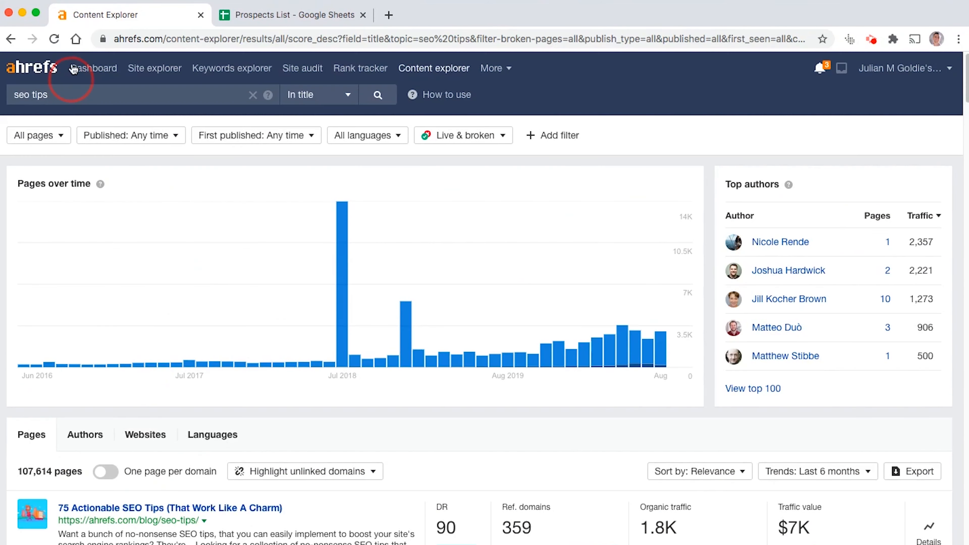
left_click(87, 70)
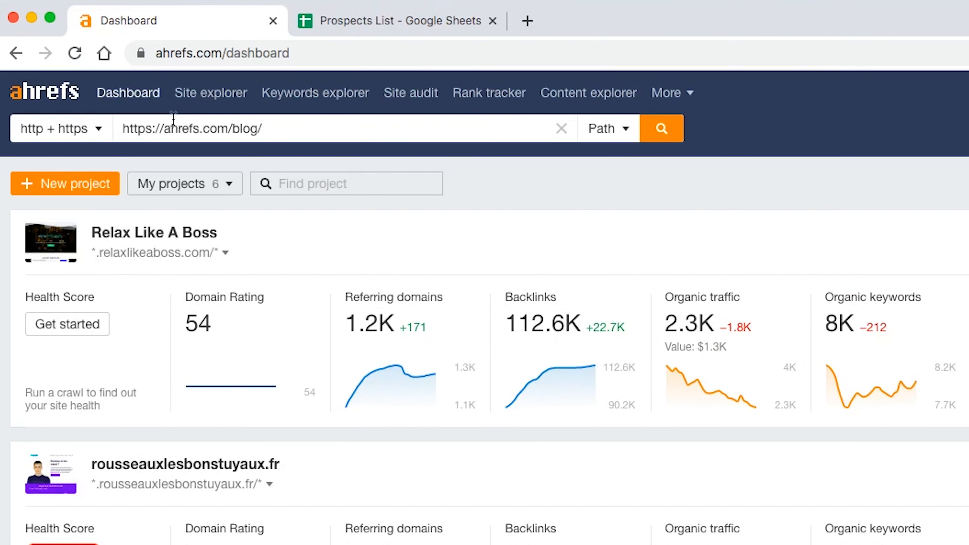
left_click(645, 132)
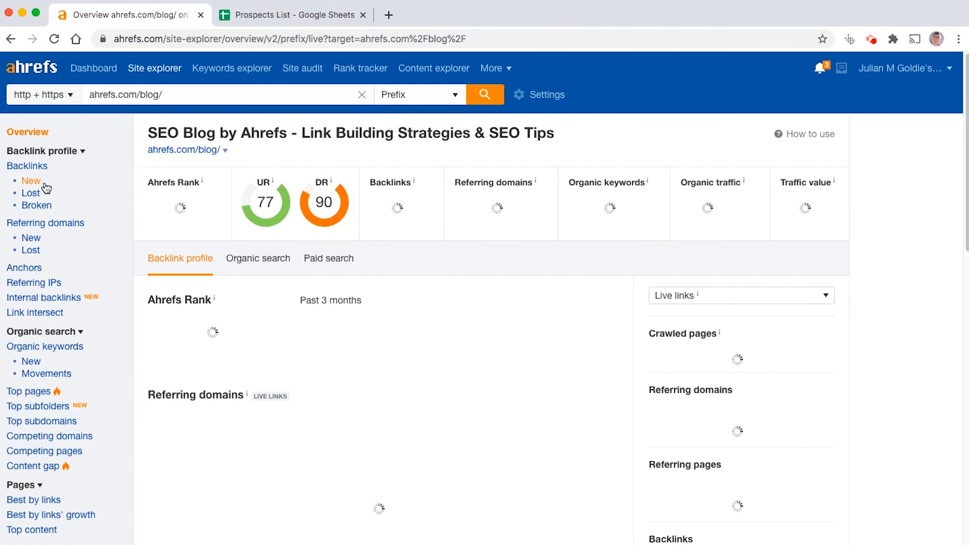
left_click(36, 172)
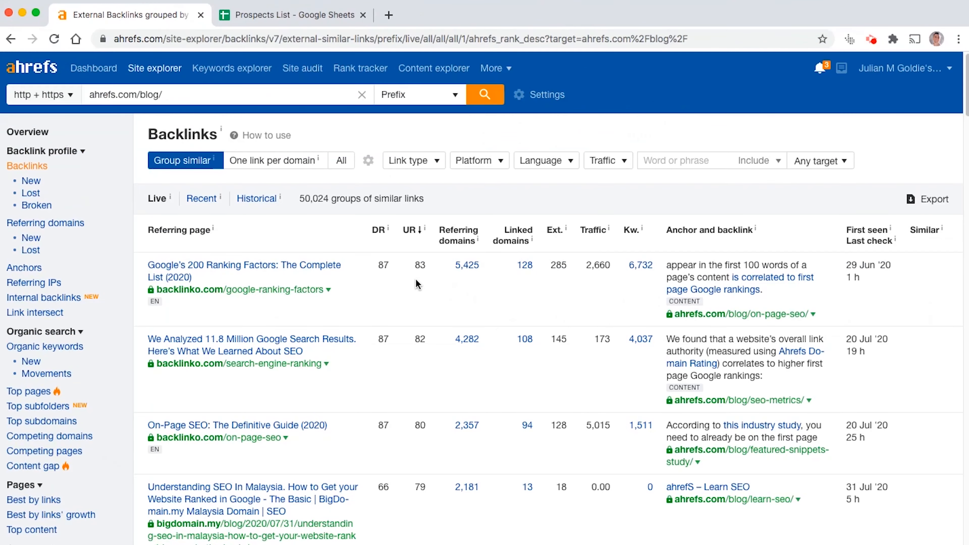
scroll(415, 280, "down", 1)
scroll(416, 279, "up", 1)
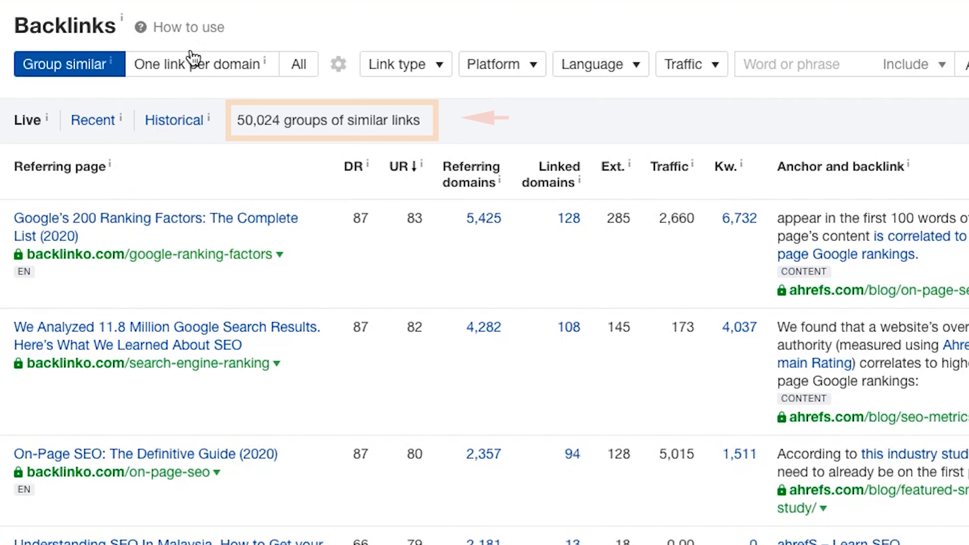
Restrict the backlinks report for the blog to one link per domain
left_click(312, 200)
triple_click(255, 122)
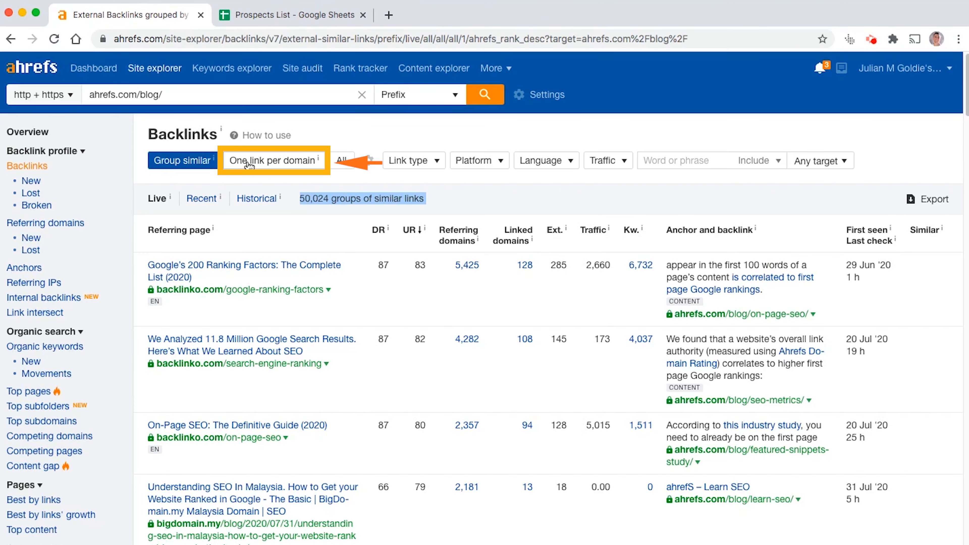
left_click(162, 68)
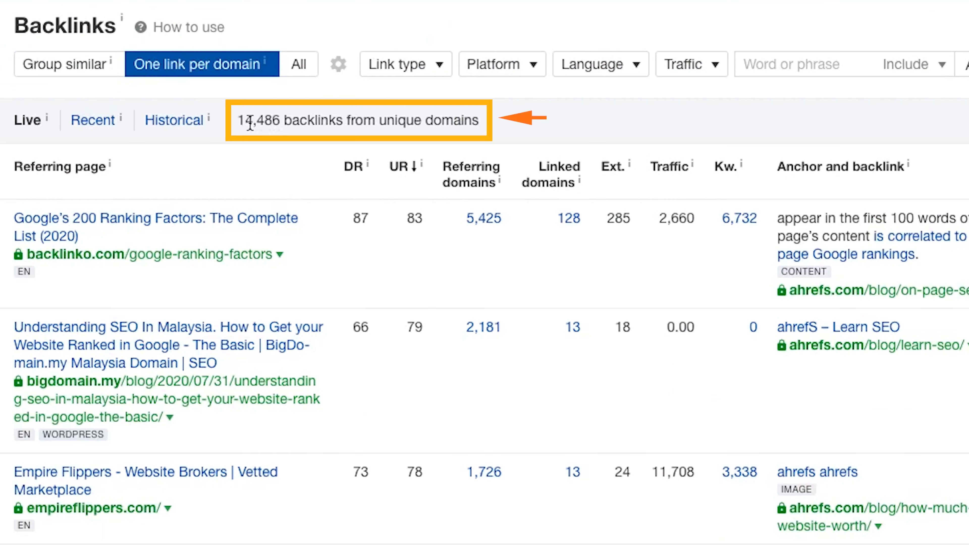
double_click(307, 202)
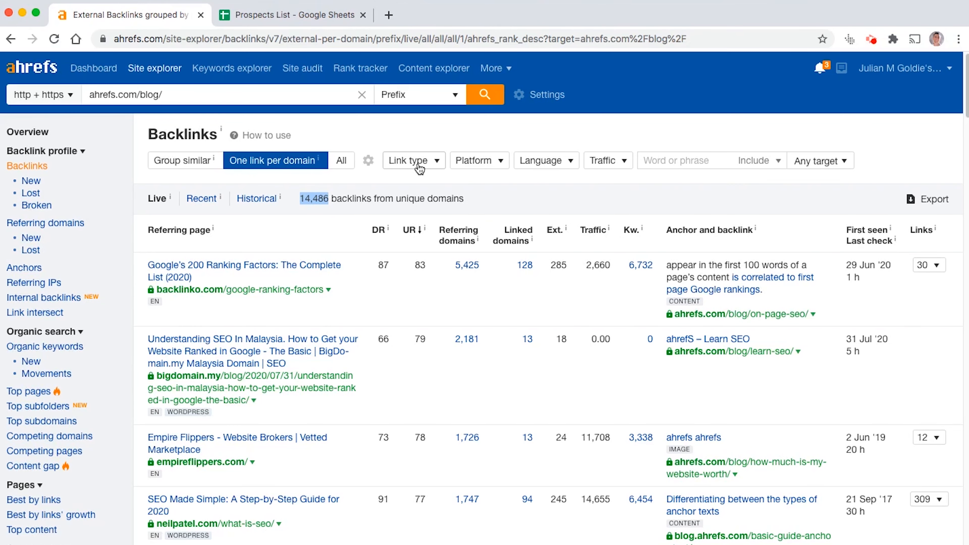
Filter the backlinks by link type to show only Dofollow links
left_click(420, 168)
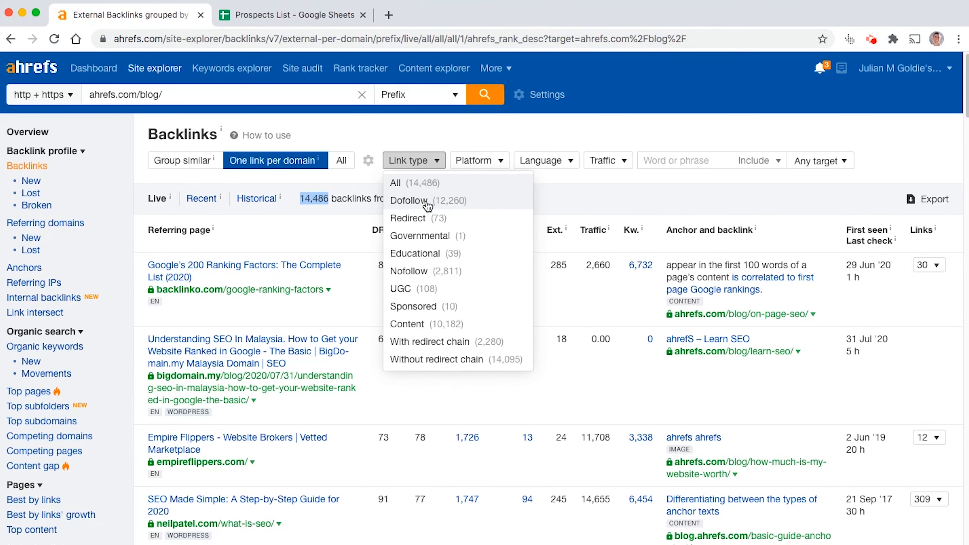
left_click(428, 206)
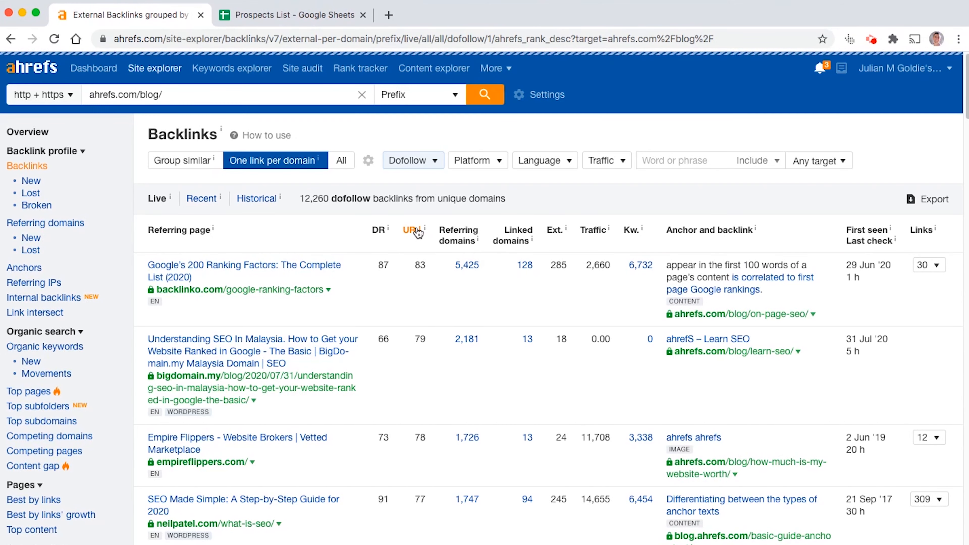
scroll(419, 232, "down", 5)
scroll(418, 231, "up", 6)
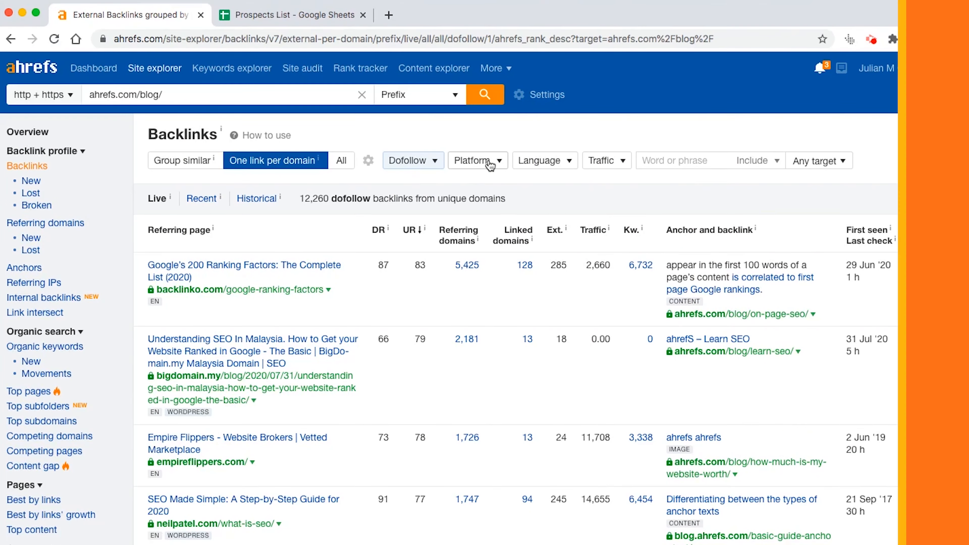
Filter the dofollow backlinks to referring pages with traffic from 100 upward, leaving the maximum open
left_click(492, 162)
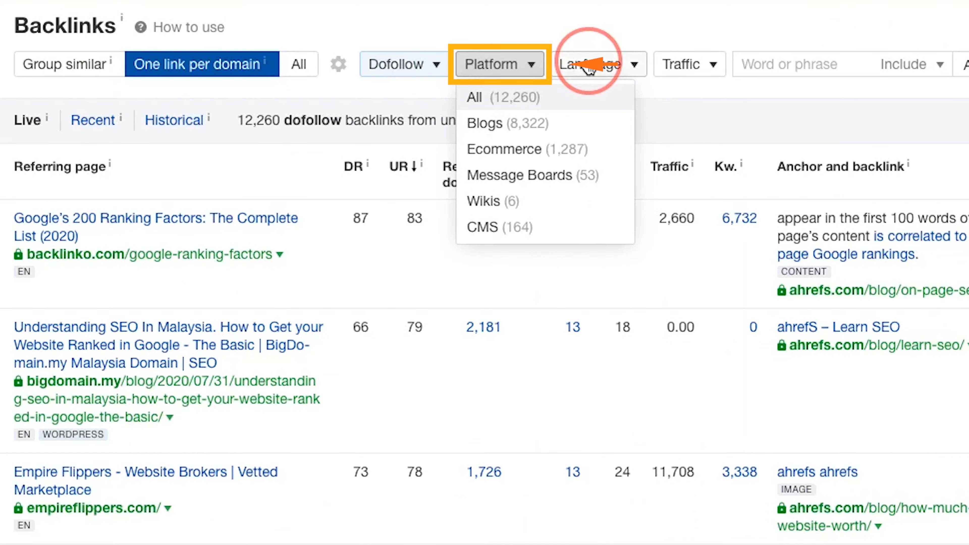
left_click(641, 63)
left_click(680, 64)
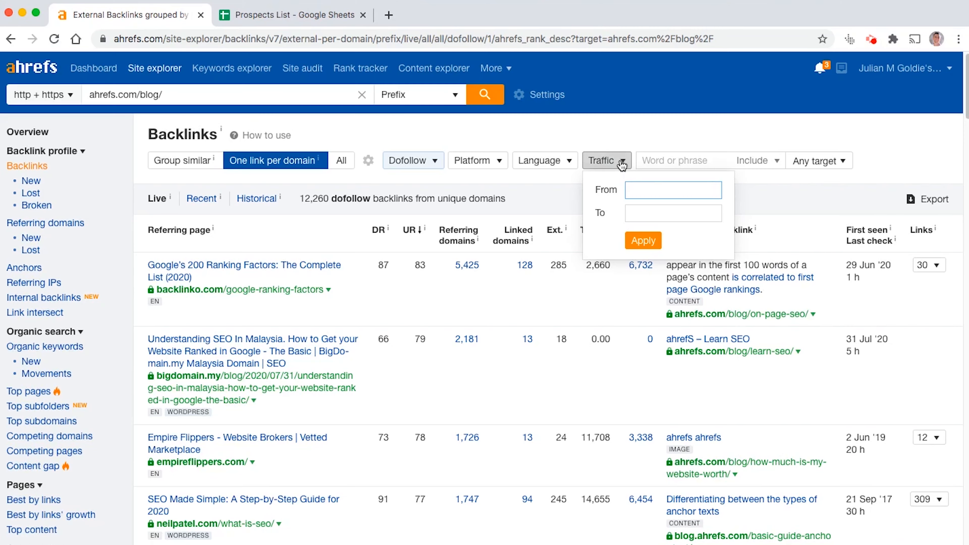
left_click(712, 71)
left_click(622, 165)
left_click(641, 183)
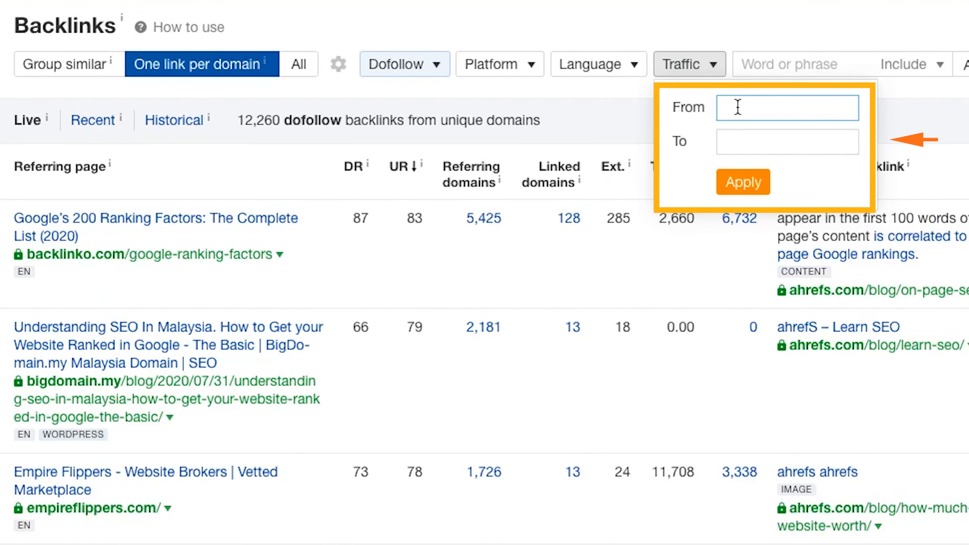
left_click(737, 108)
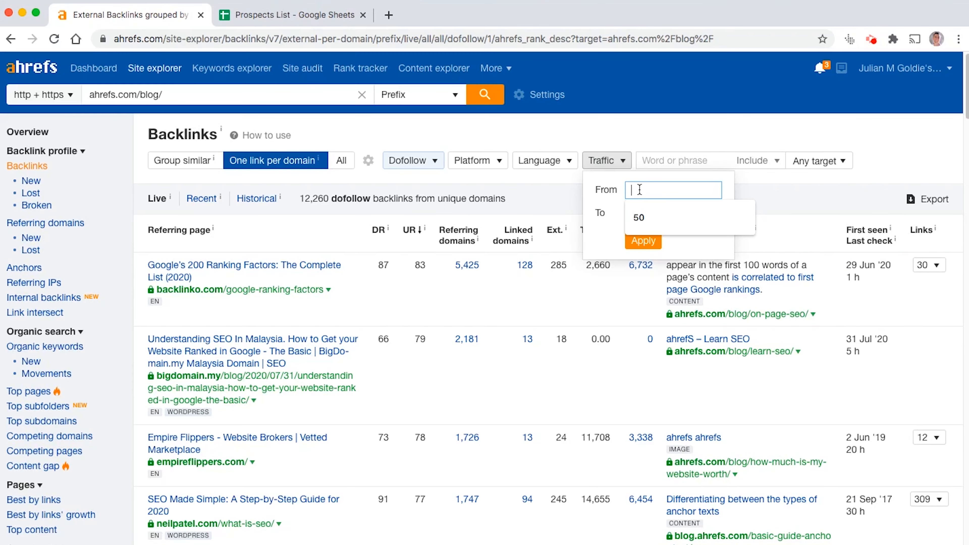
type("100")
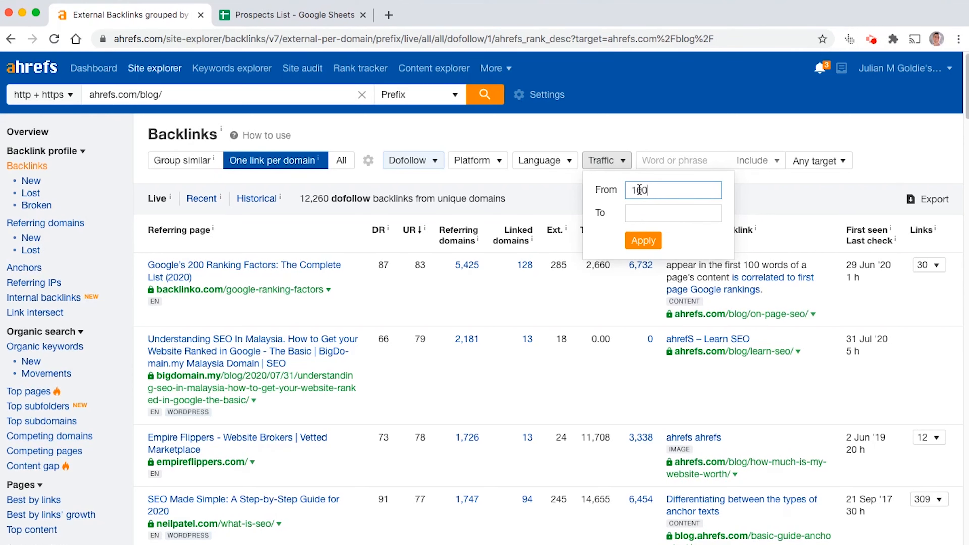
left_click(642, 248)
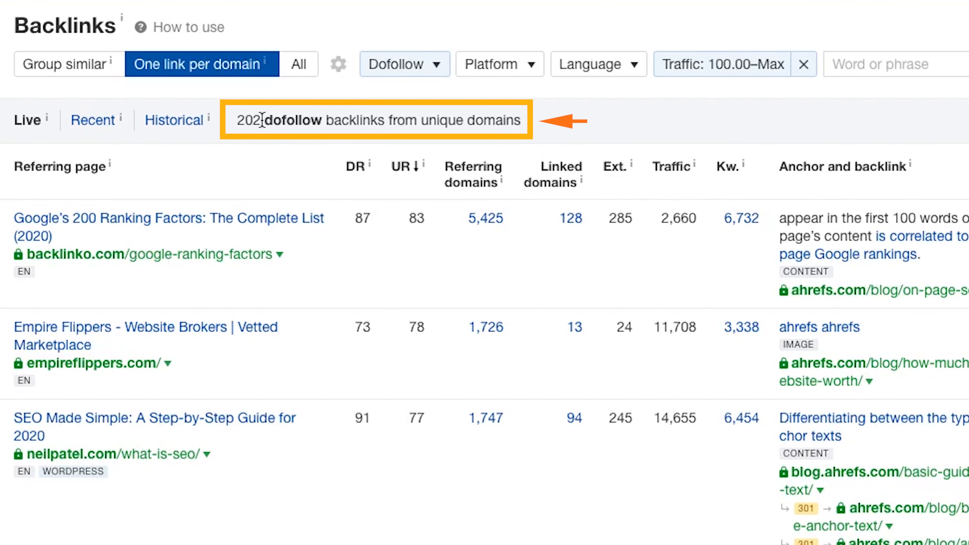
triple_click(263, 120)
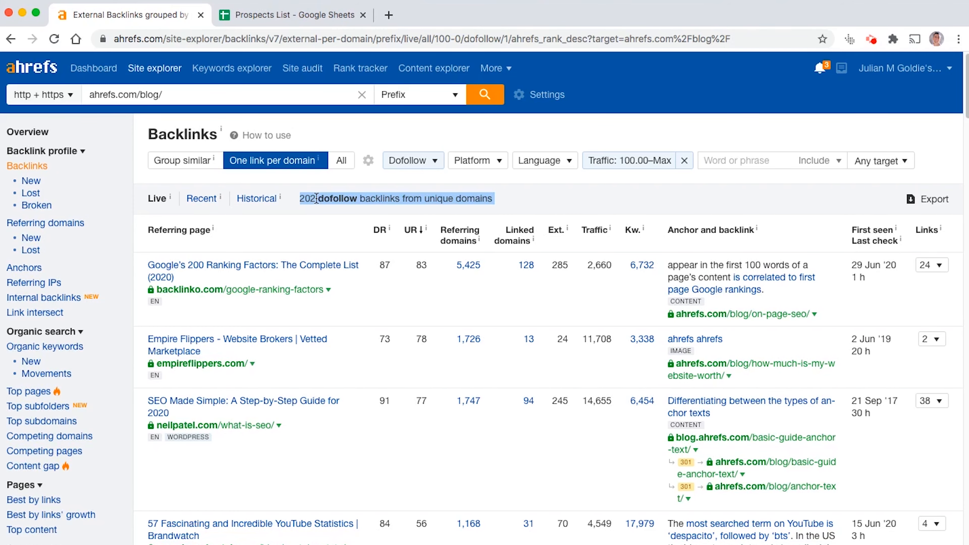
Look through the filtered backlinks and remove the traffic filter
scroll(332, 230, "down", 15)
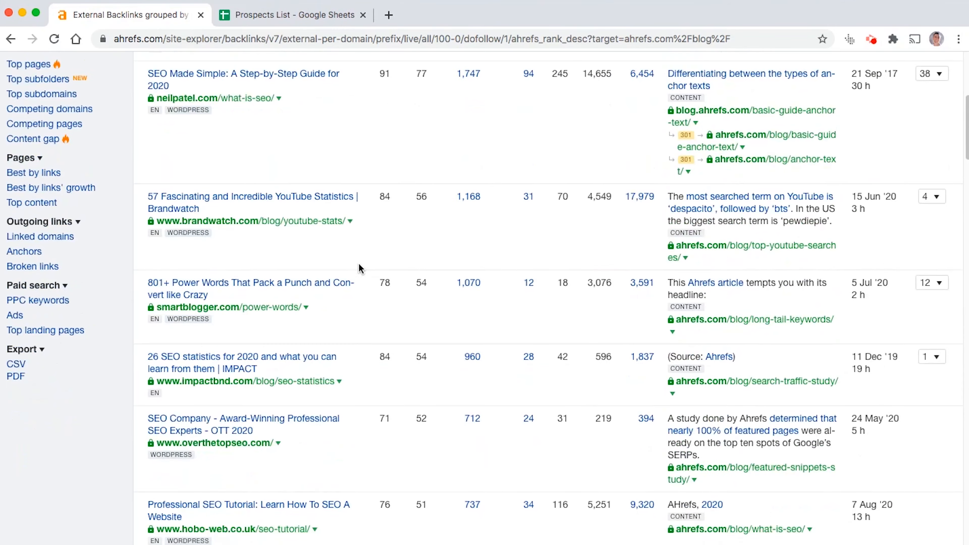
scroll(361, 265, "down", 10)
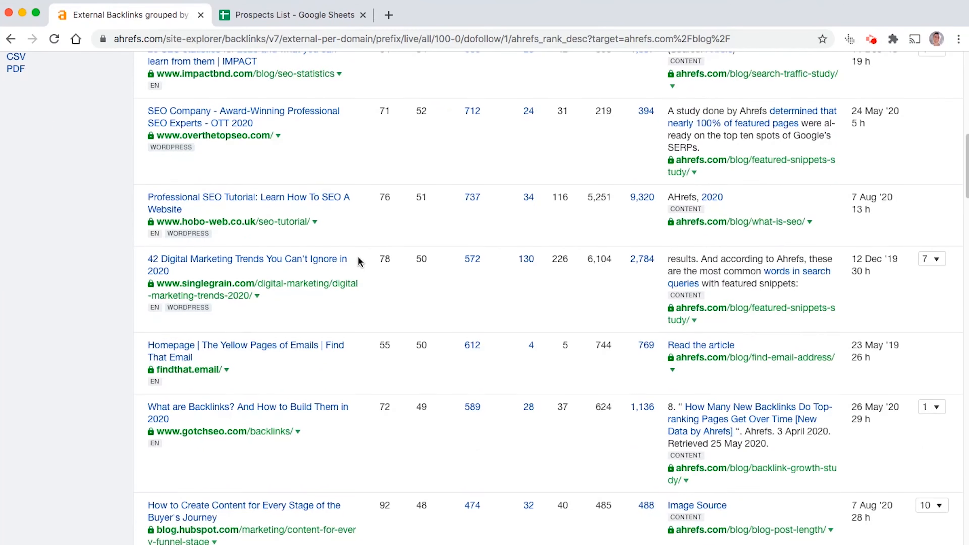
scroll(359, 264, "down", 5)
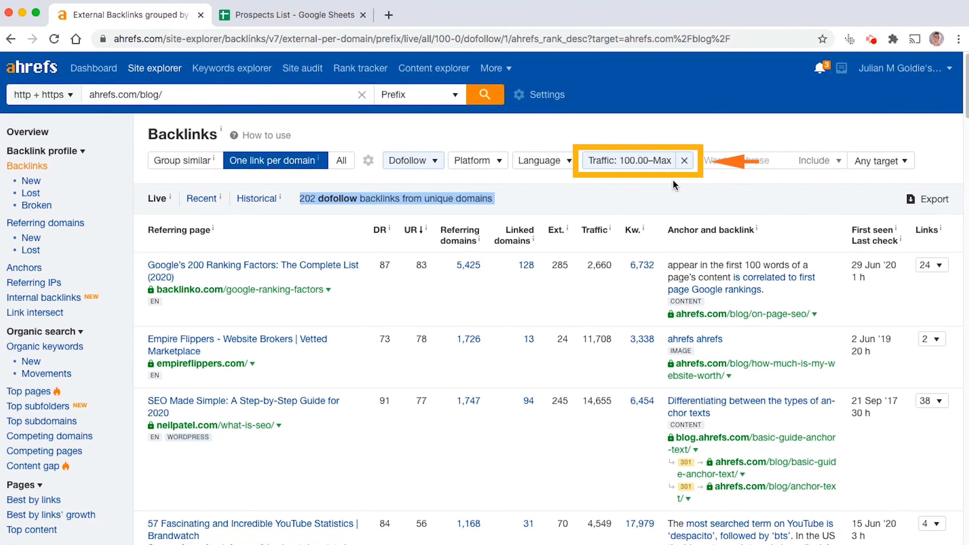
left_click(685, 160)
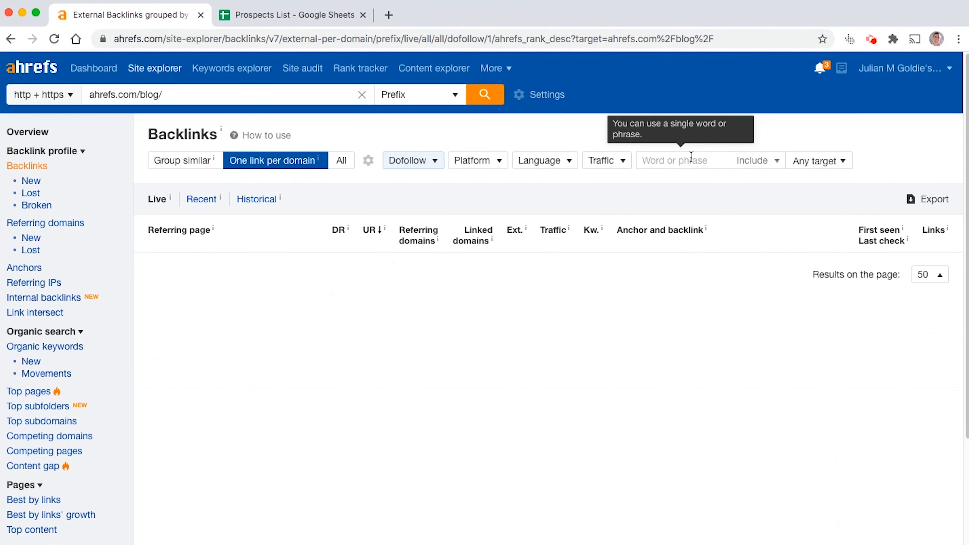
Export the dofollow backlinks to CSV as a quick export of the first 1000 rows in Microsoft Excel (UTF-16) format
left_click(931, 201)
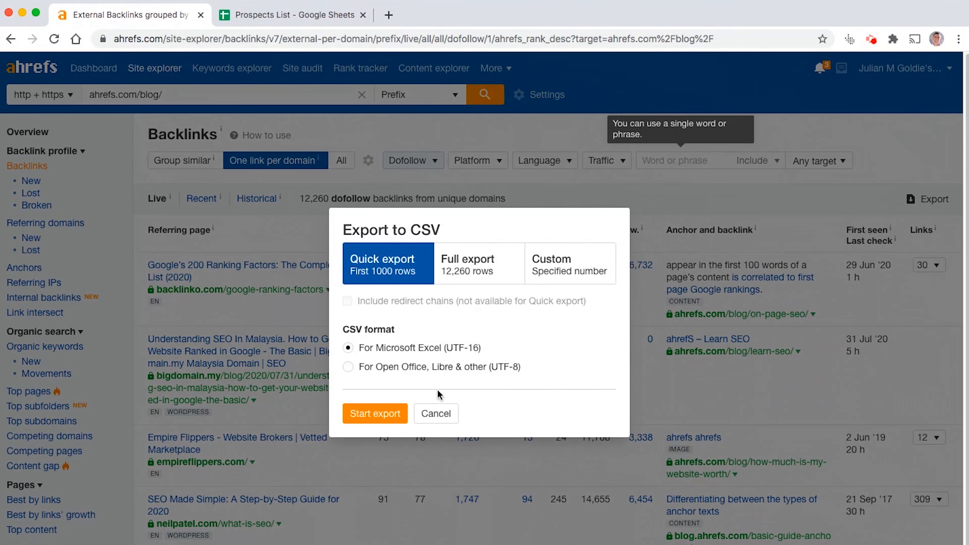
left_click(484, 262)
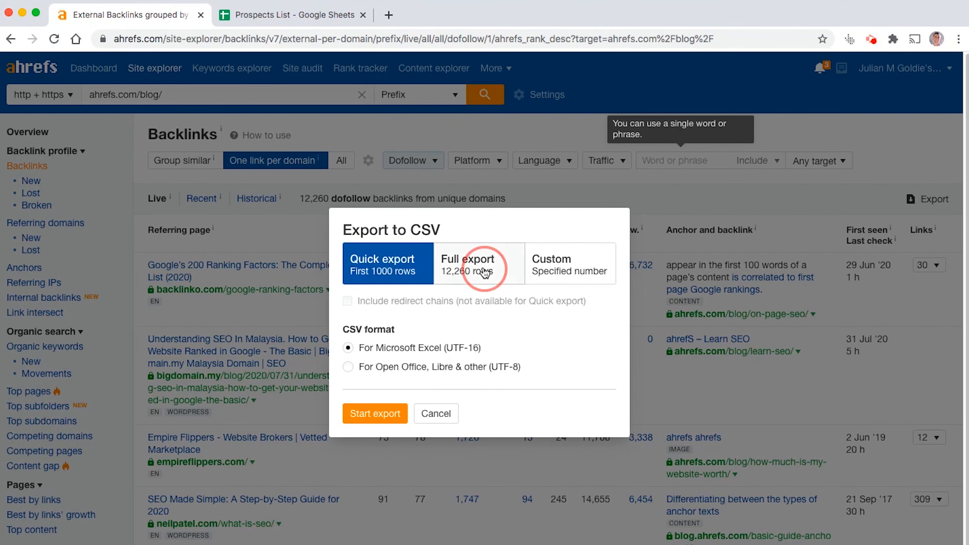
left_click(372, 263)
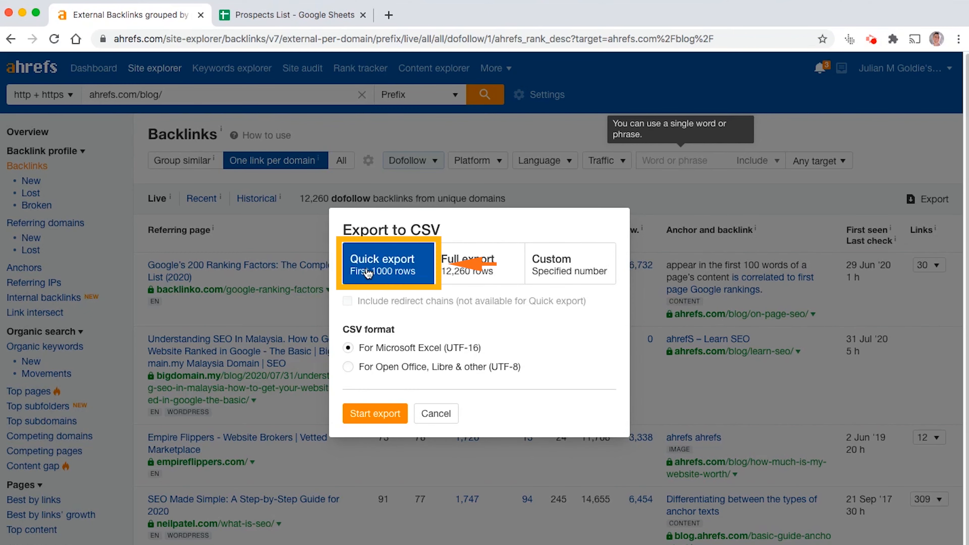
left_click(369, 414)
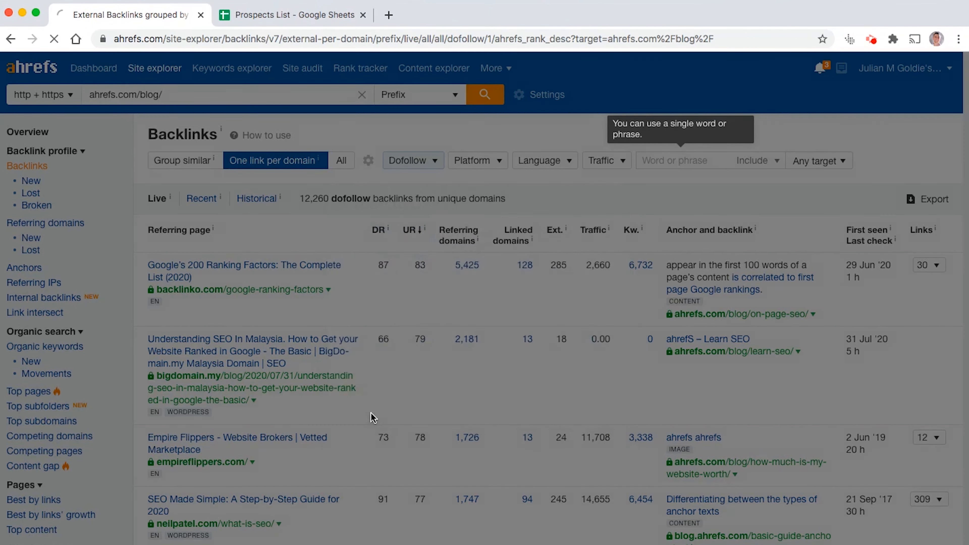
Switch to the Prospects List spreadsheet in Google Sheets and import the exported backlinks CSV, replacing the current sheet
left_click(262, 16)
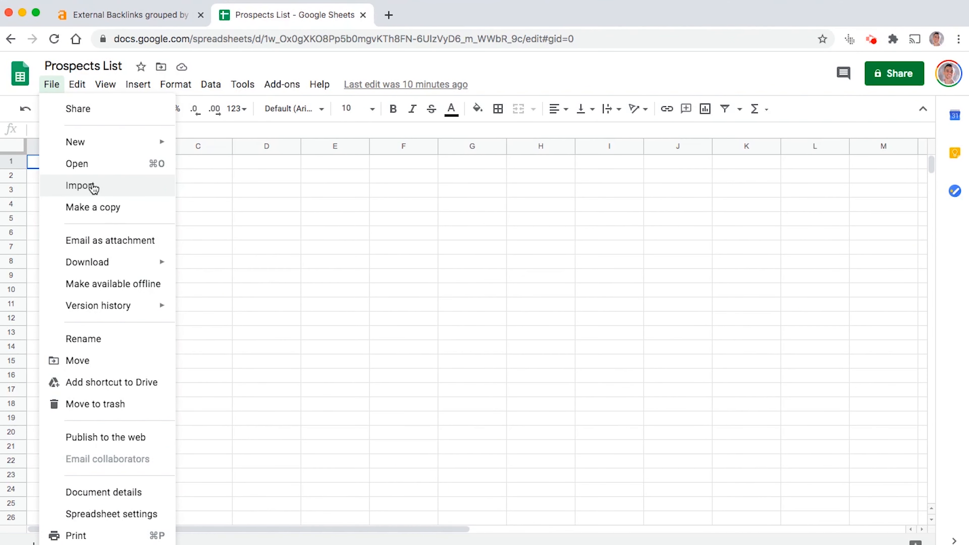
left_click(94, 187)
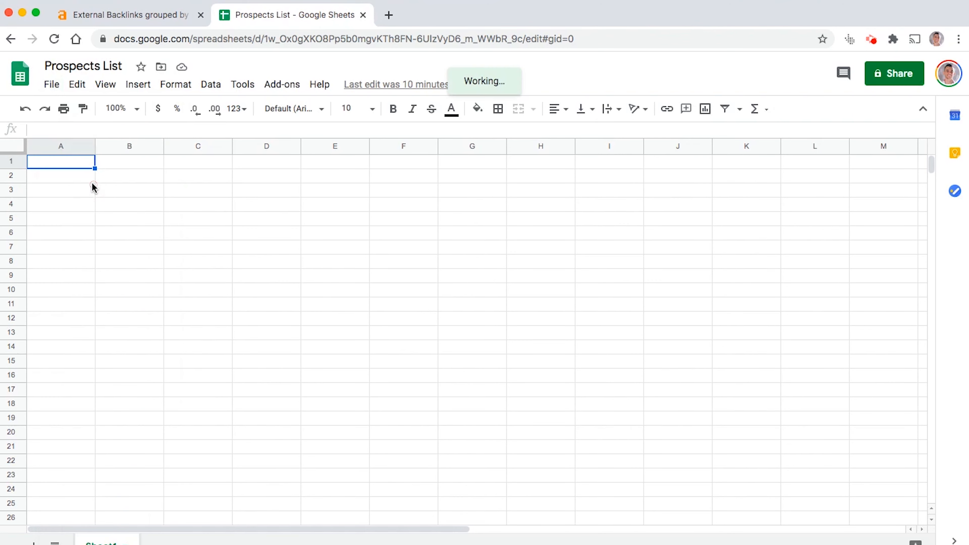
left_click(376, 143)
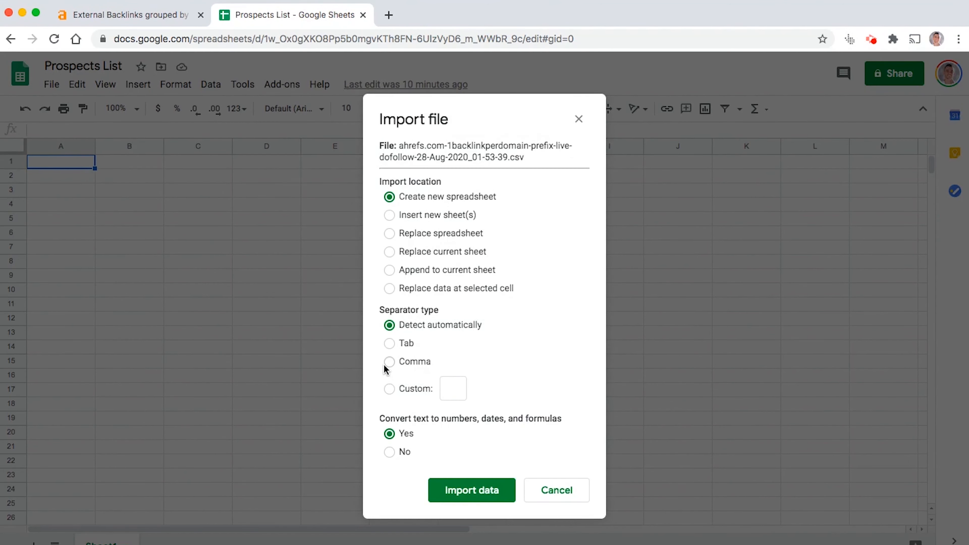
left_click(396, 251)
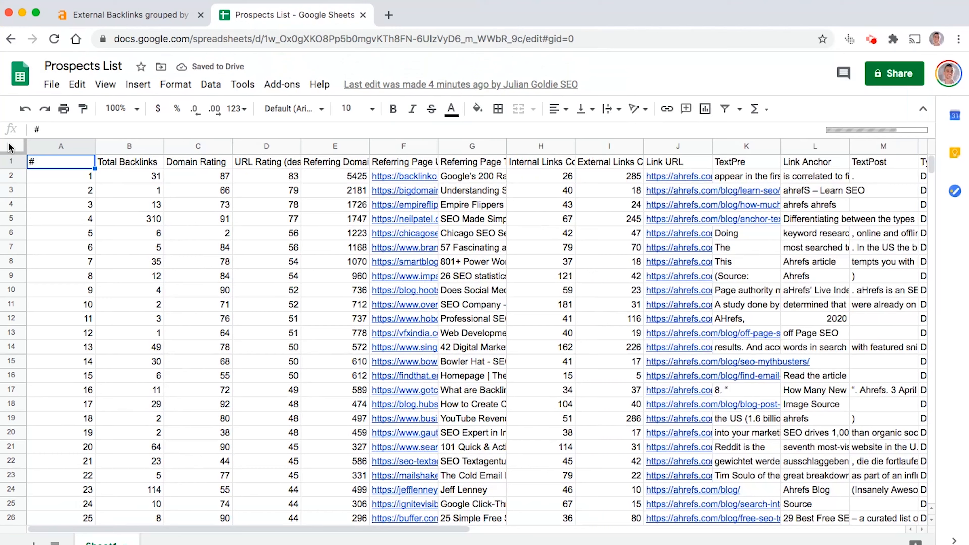
Sort the whole sheet by Domain Rating in ascending order (A → Z), treating the first row as a header
left_click(11, 147)
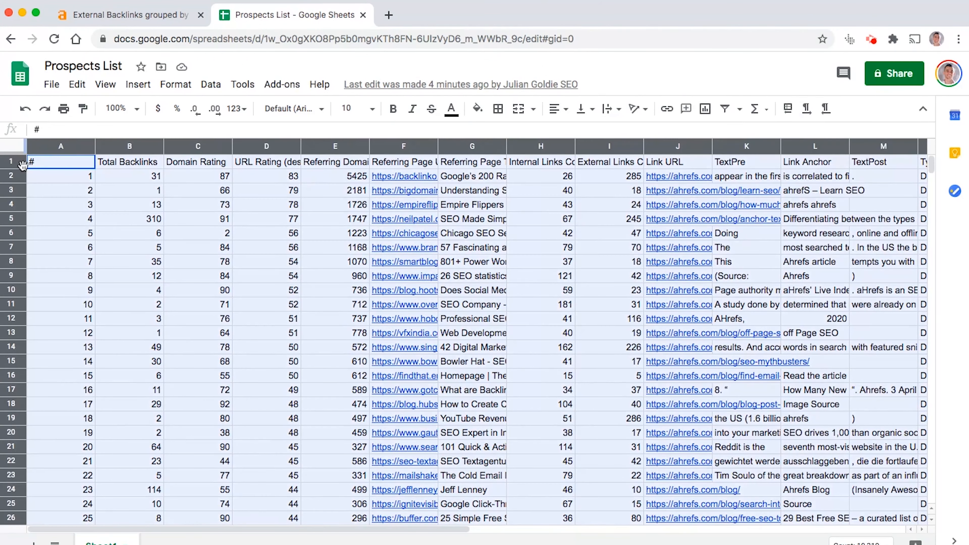
left_click(211, 84)
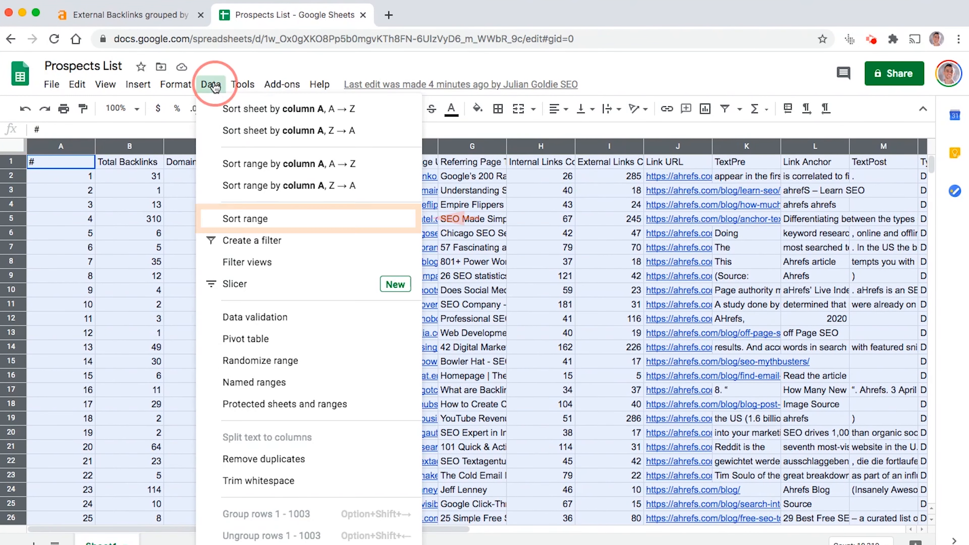
left_click(262, 219)
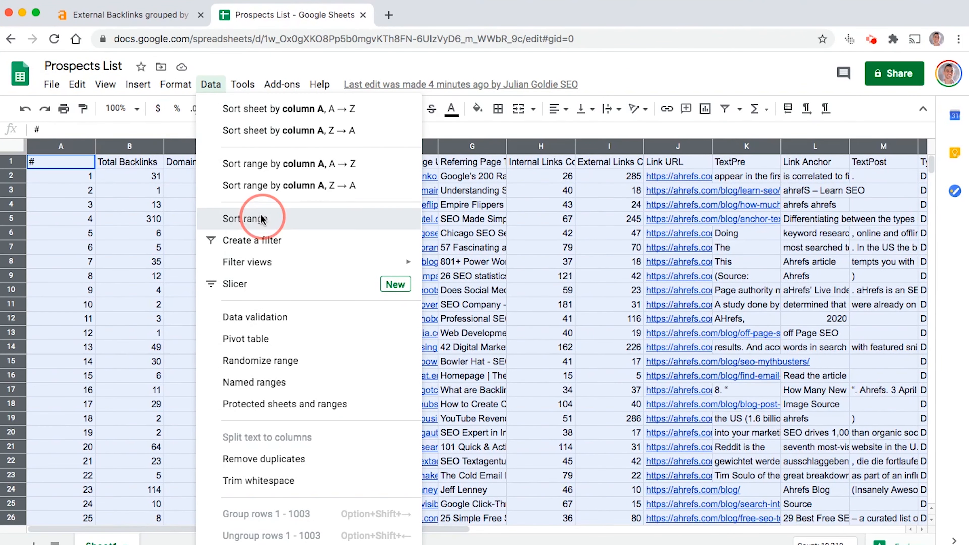
left_click(409, 255)
left_click(395, 292)
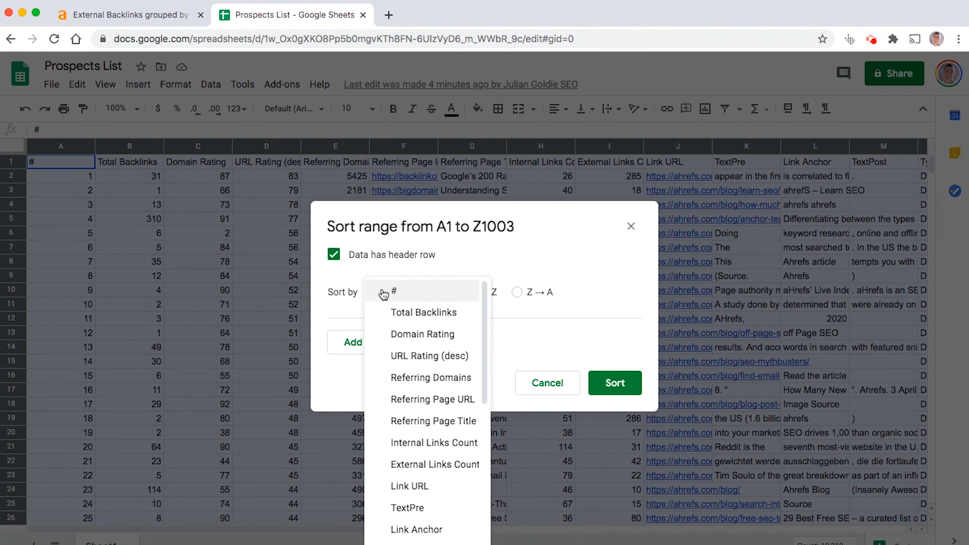
left_click(435, 331)
left_click(533, 294)
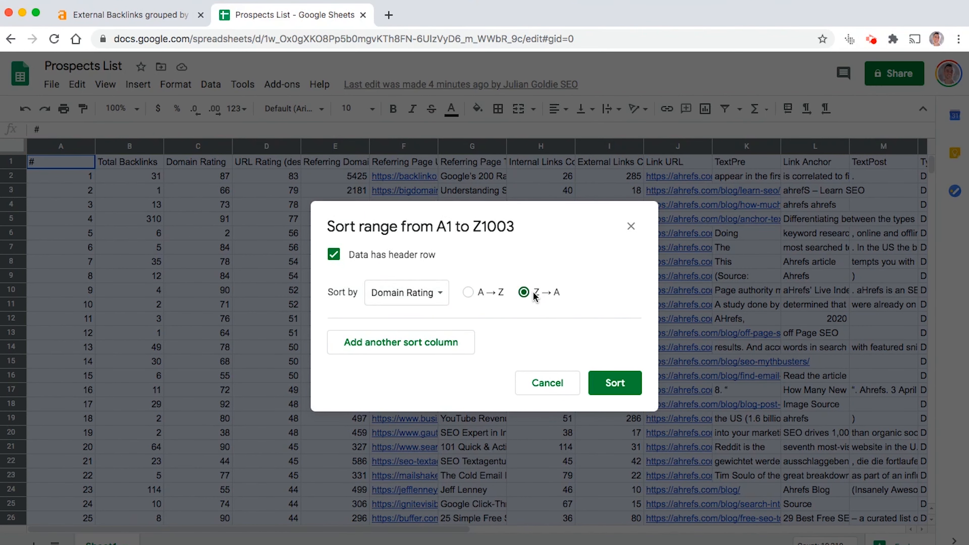
left_click(503, 293)
left_click(611, 381)
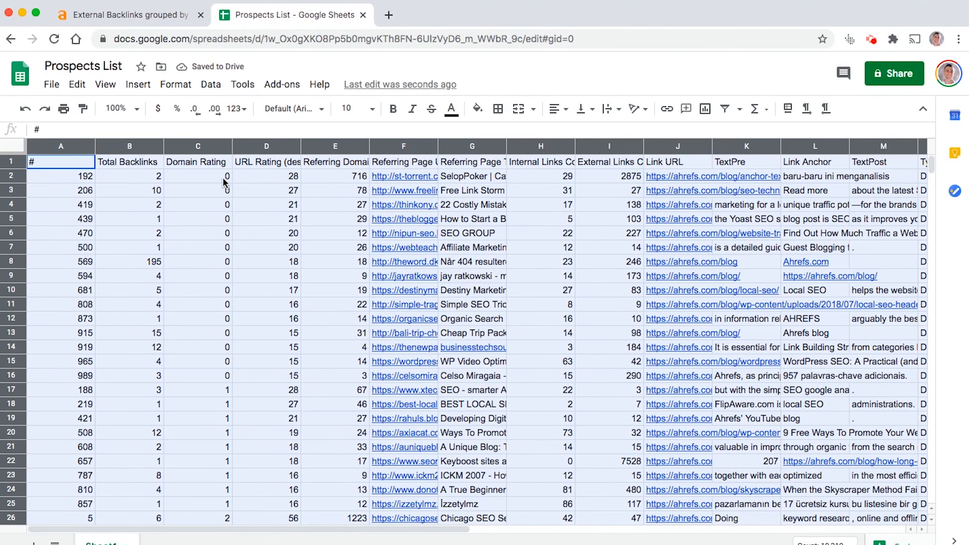
Delete rows 2 to 65, which hold the backlinks with a domain rating below 10
left_click(223, 179)
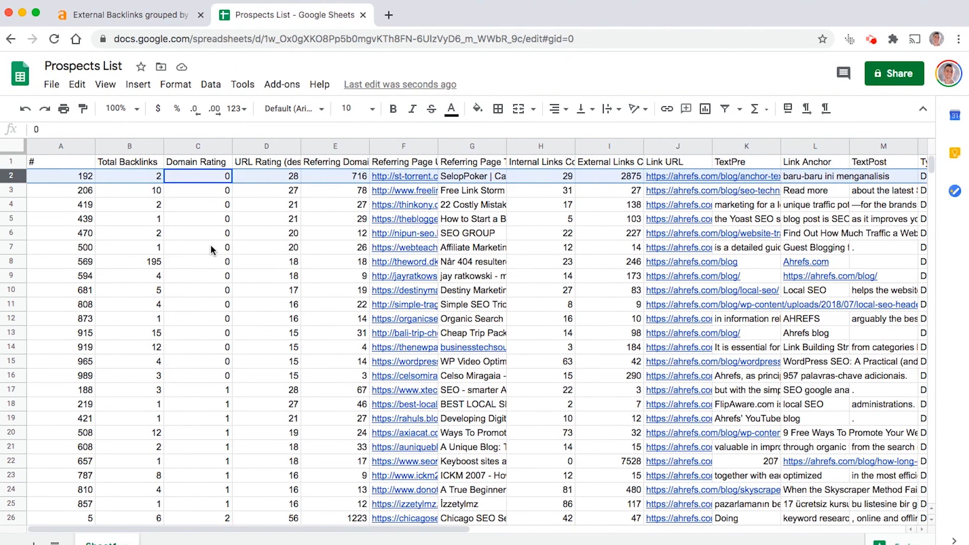
scroll(161, 299, "down", 10)
scroll(160, 299, "down", 15)
scroll(162, 301, "up", 12)
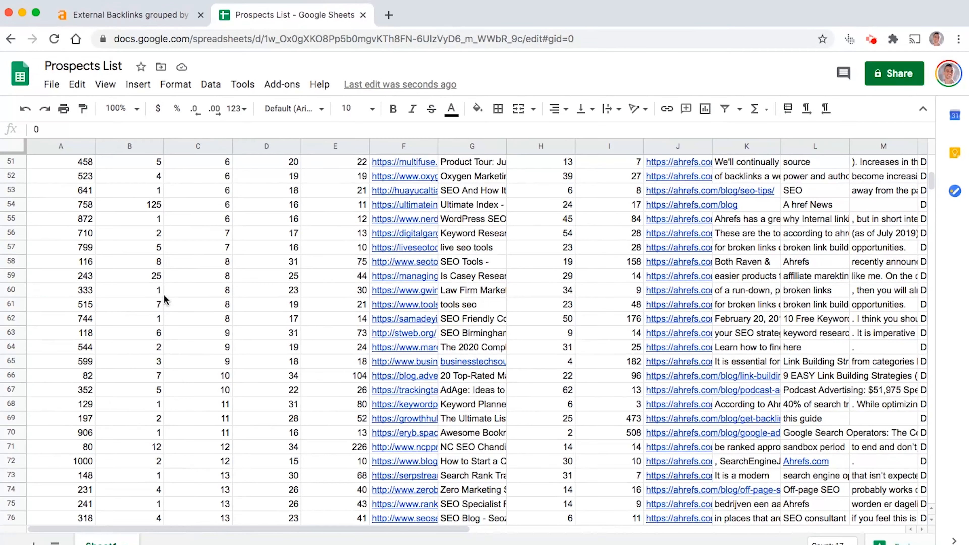
left_click(20, 362, "shift")
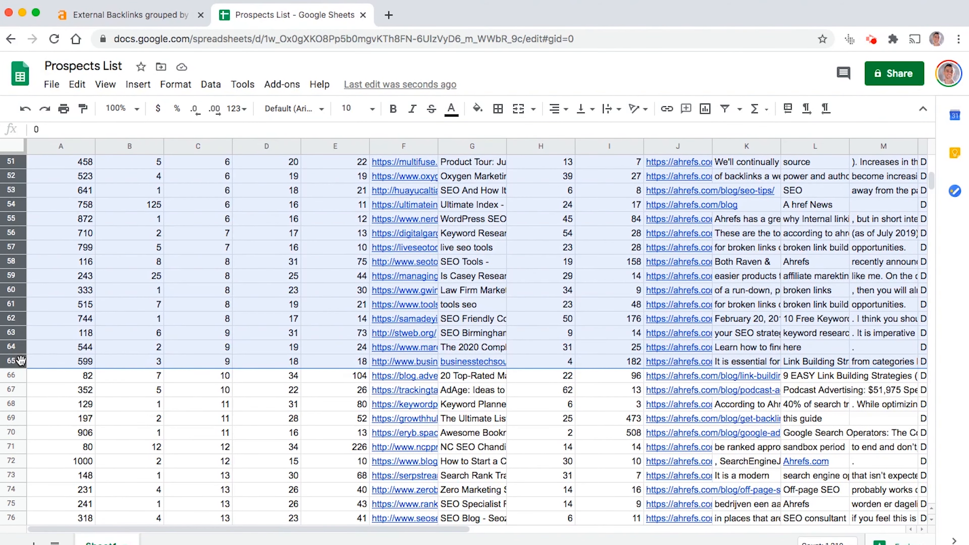
key("super+alt+minus")
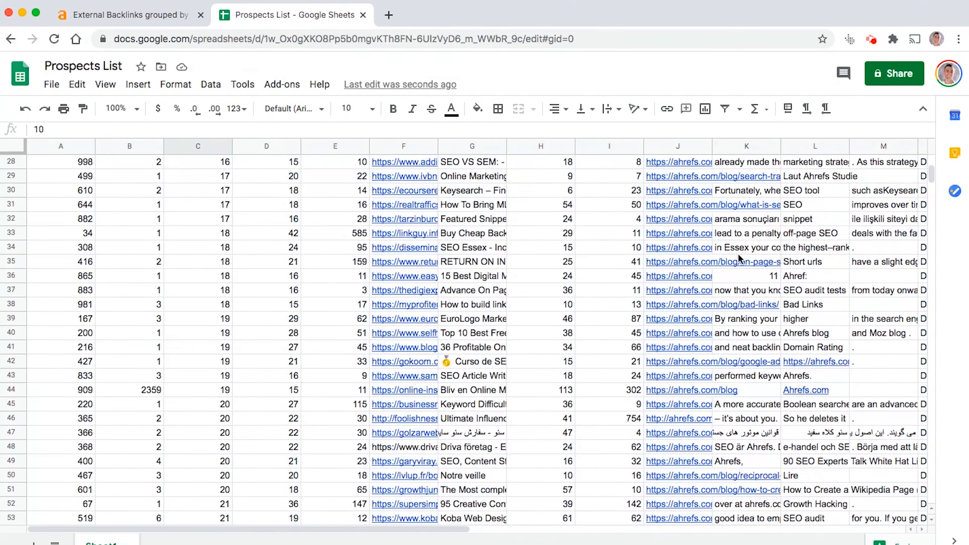
scroll(740, 260, "up", 10)
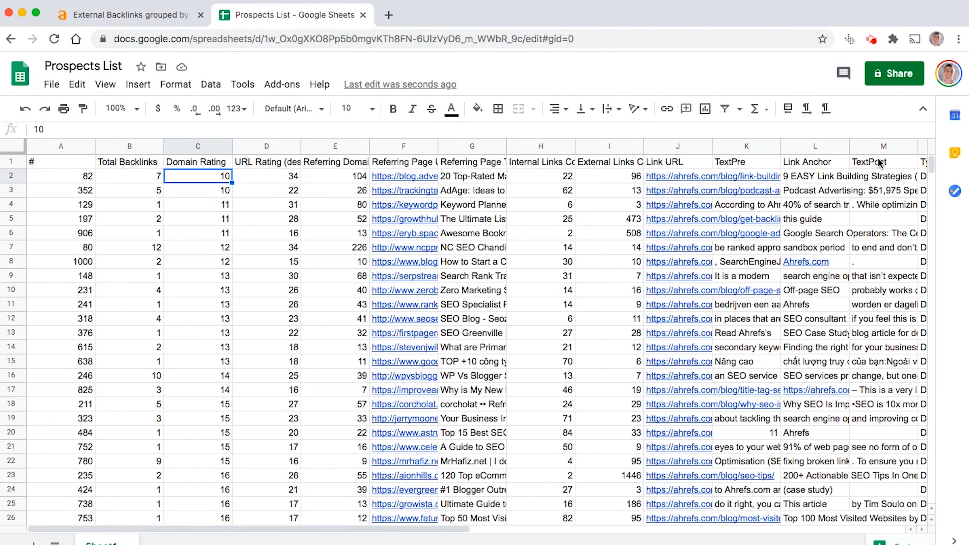
Widen the Referring Page URL column until the full URLs are readable
scroll(668, 336, "down", 3)
left_click(316, 523)
left_click_drag(316, 529, 511, 528)
scroll(489, 511, "up", 2)
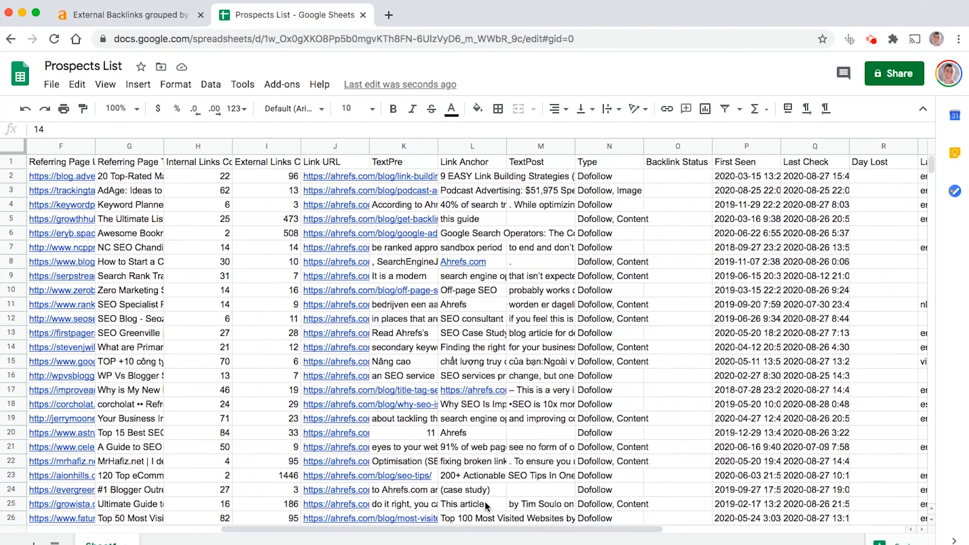
left_click_drag(127, 119, 627, 139)
left_click(264, 159)
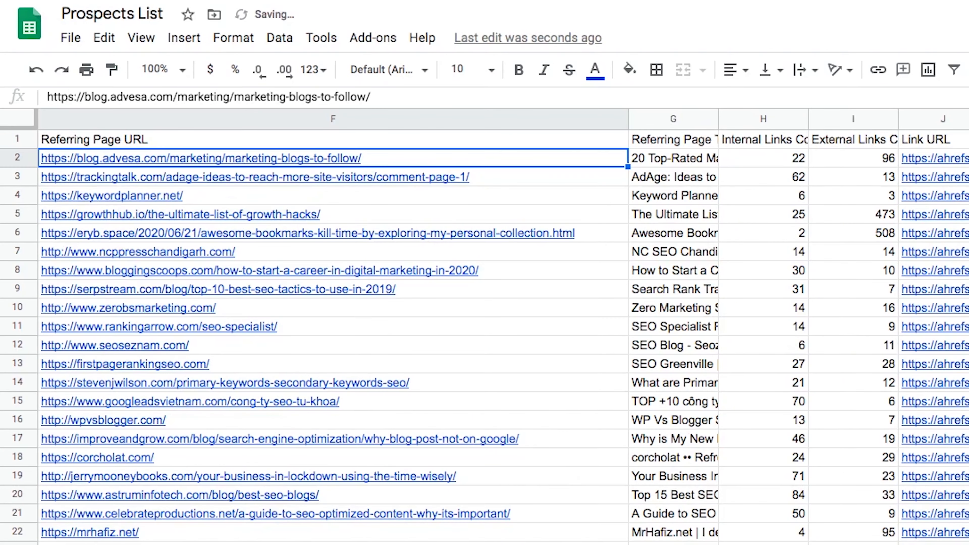
Delete the rows whose referring pages are the wpvsblogger.com and corcholat.com homepages
scroll(485, 325, "left", 10)
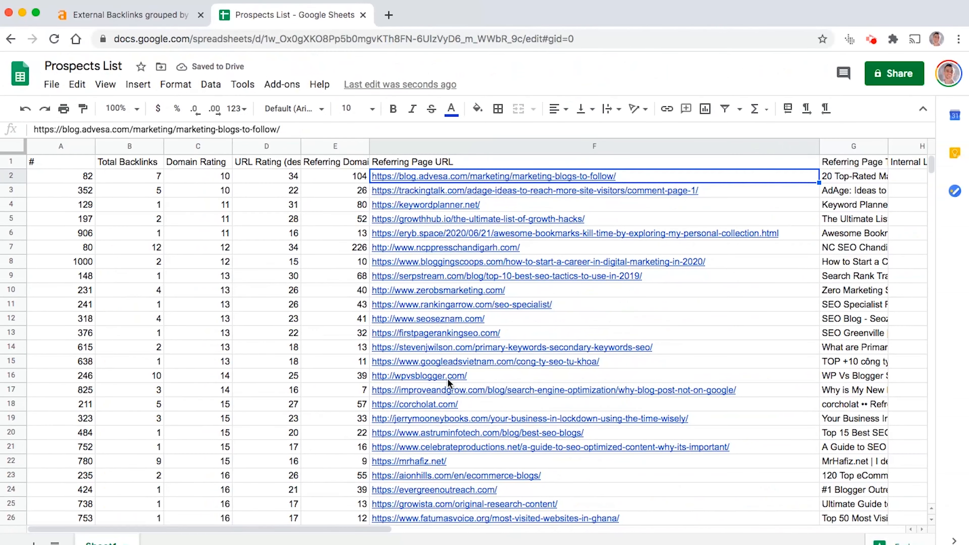
left_click(590, 420)
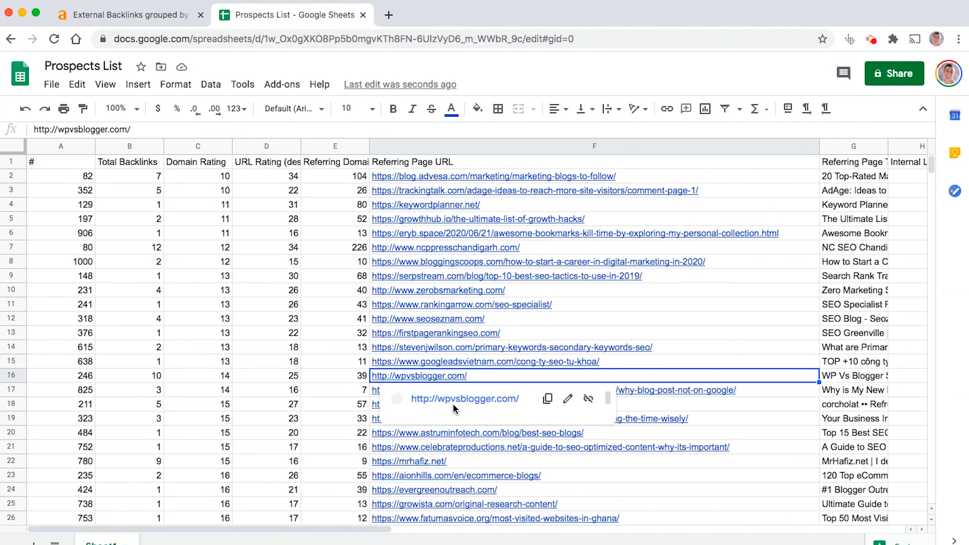
key("shift+space")
key("super+alt+minus")
key("Down")
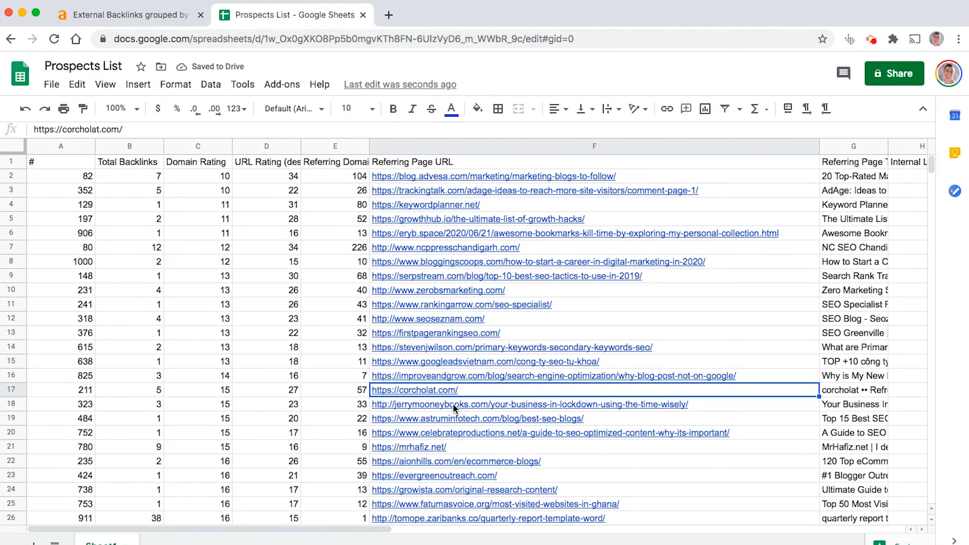
key("shift+space")
key("super+alt+minus")
Delete the homepage backlink row whose # value is 780
key("Down")
key("Down")
key("Down")
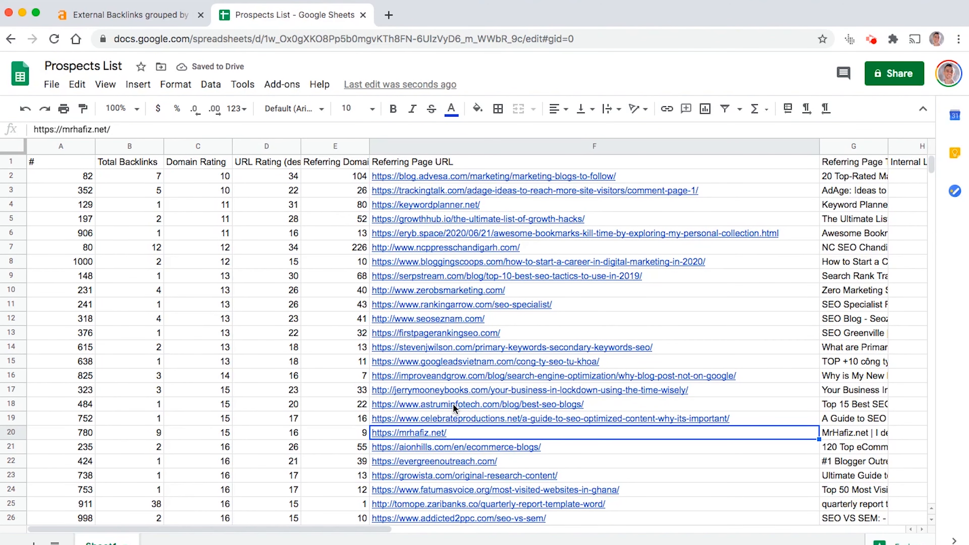
key("shift+space")
key("super+alt+minus")
Delete the row whose referring page is the ivbnm.de homepage
key("Down")
key("Down")
key("Down")
key("Down")
key("Down")
key("Down")
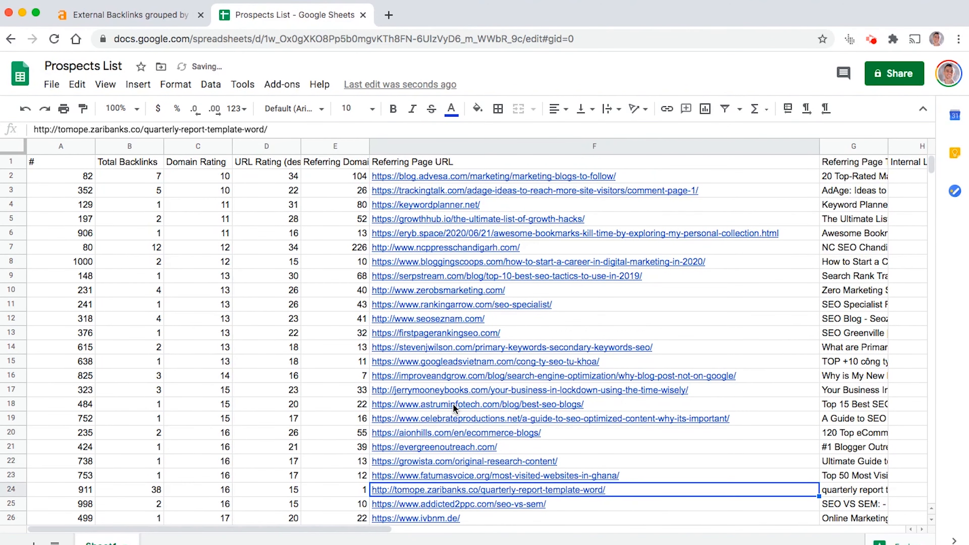
key("shift+space")
key("super+alt+minus")
Delete the row whose referring page is the returnoninitiative.com homepage
key("Down")
key("Down")
key("Down")
key("Down")
key("Down")
key("Down")
key("Down")
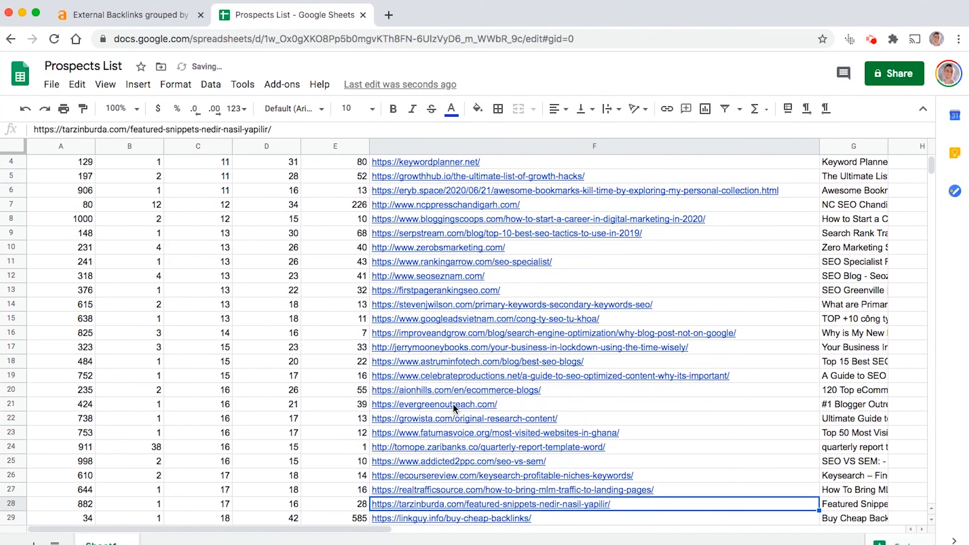
key("Up")
key("Up")
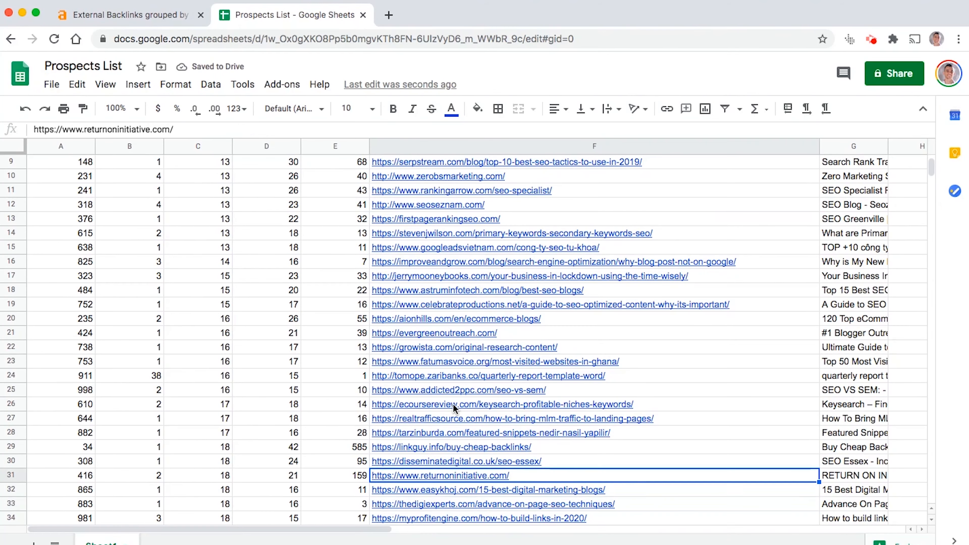
key("shift+space")
key("super+alt+minus")
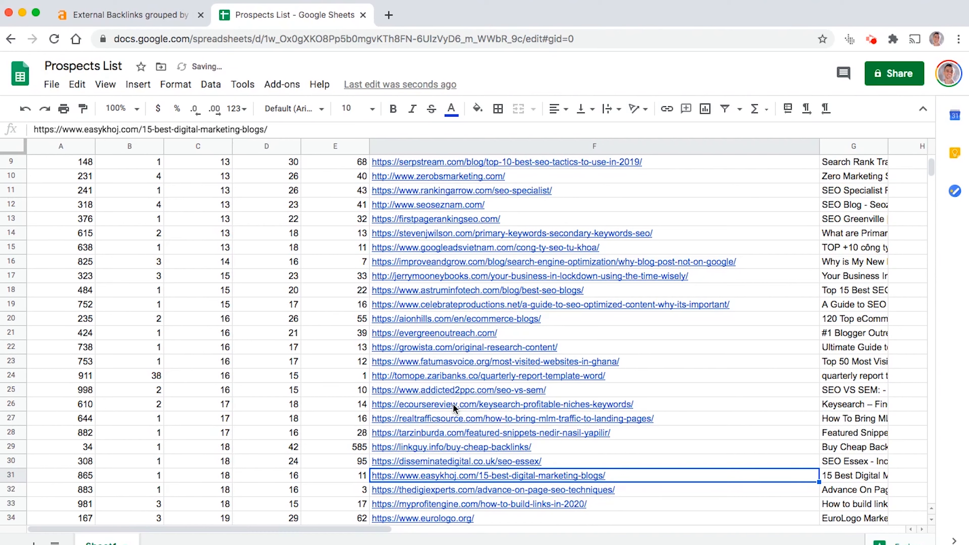
Delete the row whose referring page is the eurologo.org homepage
key("Down")
key("Down")
key("Down")
key("Up")
key("Down")
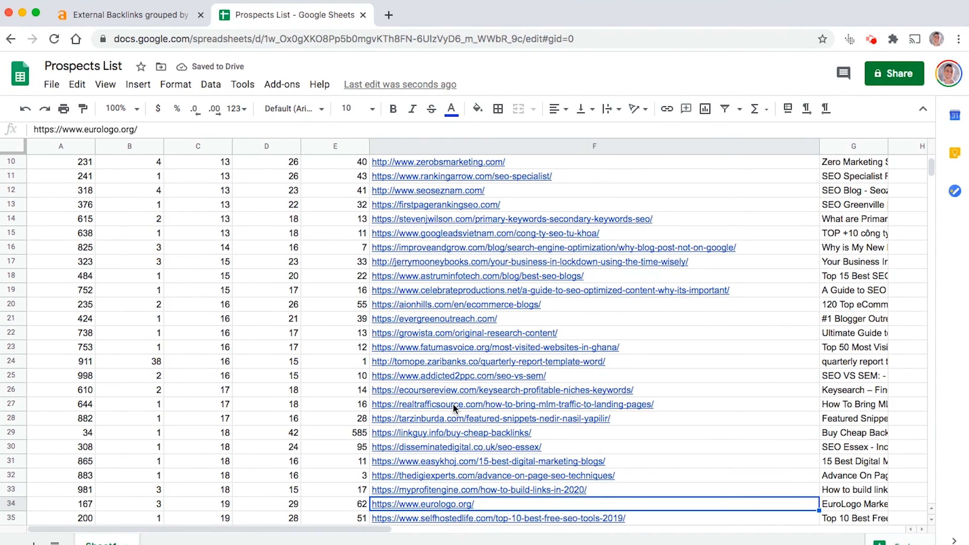
key("shift+space")
key("super+alt+minus")
Delete the row whose referring page is the online-insights.dk homepage
key("Down")
key("Down")
key("Down")
key("Down")
key("Down")
key("Down")
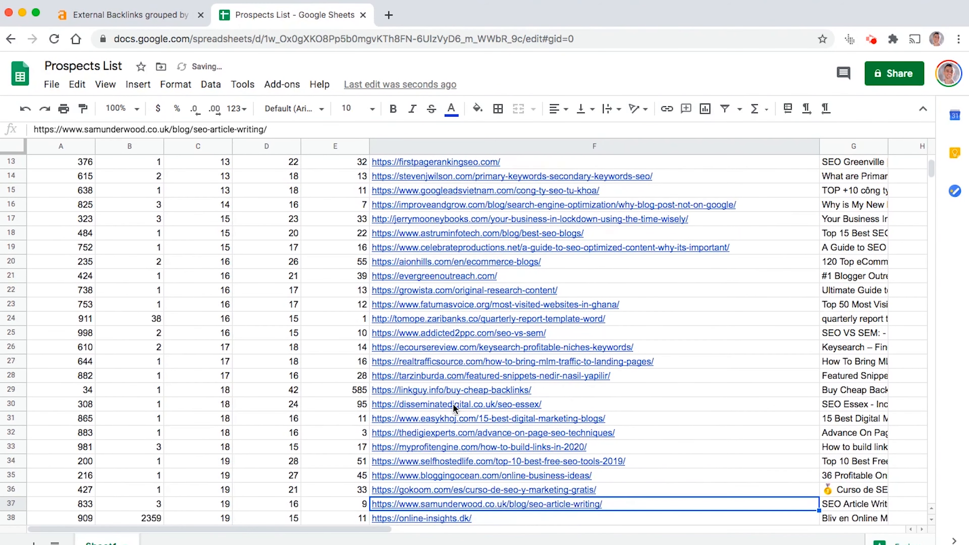
key("Down")
key("Up")
key("Up")
key("Up")
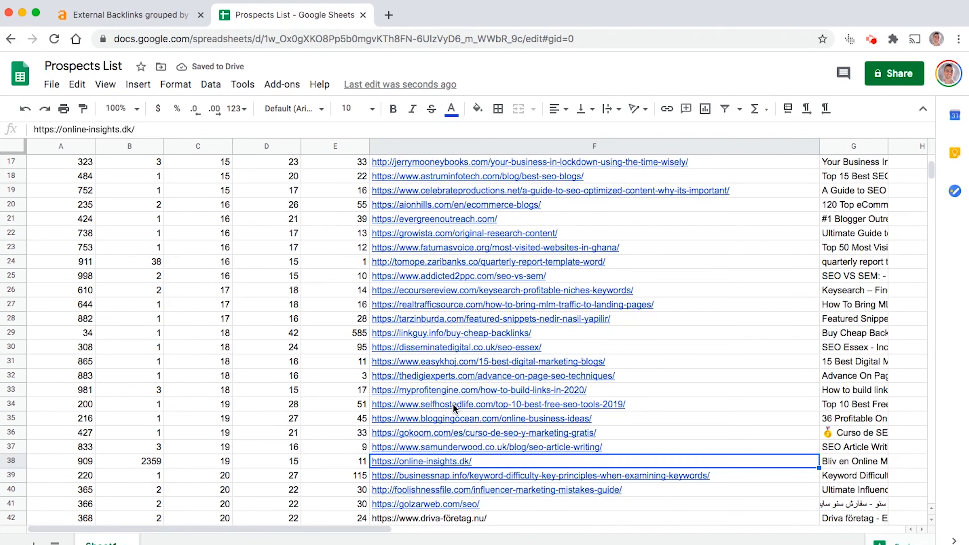
key("shift+space")
key("super+alt+minus")
Delete the row whose referring page is the driva-företag.nu homepage
key("Down")
key("Down")
key("Down")
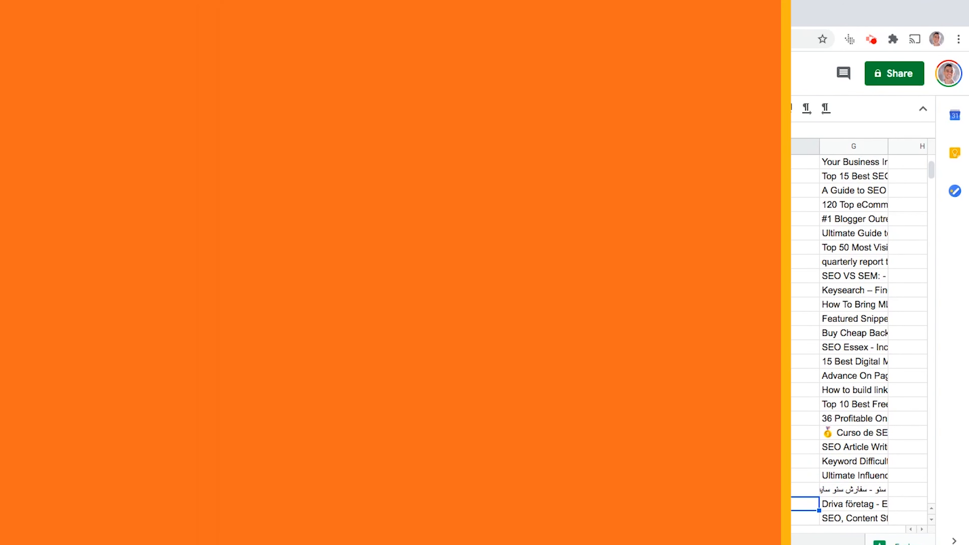
key("shift+space")
key("super+alt+minus")
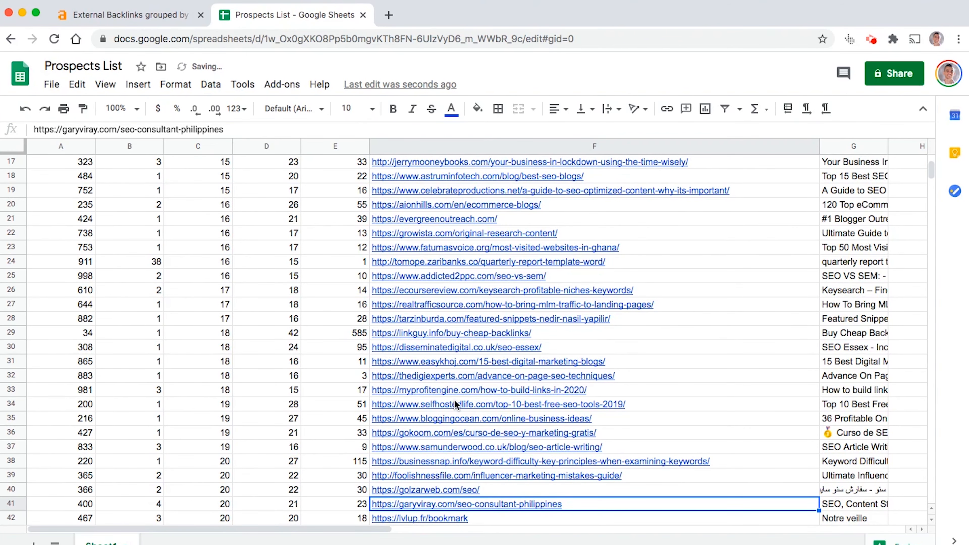
Narrow the Referring Page URL column and widen the Referring Page Title column so the titles are readable
scroll(454, 399, "up", 6)
left_click_drag(929, 161, 938, 495)
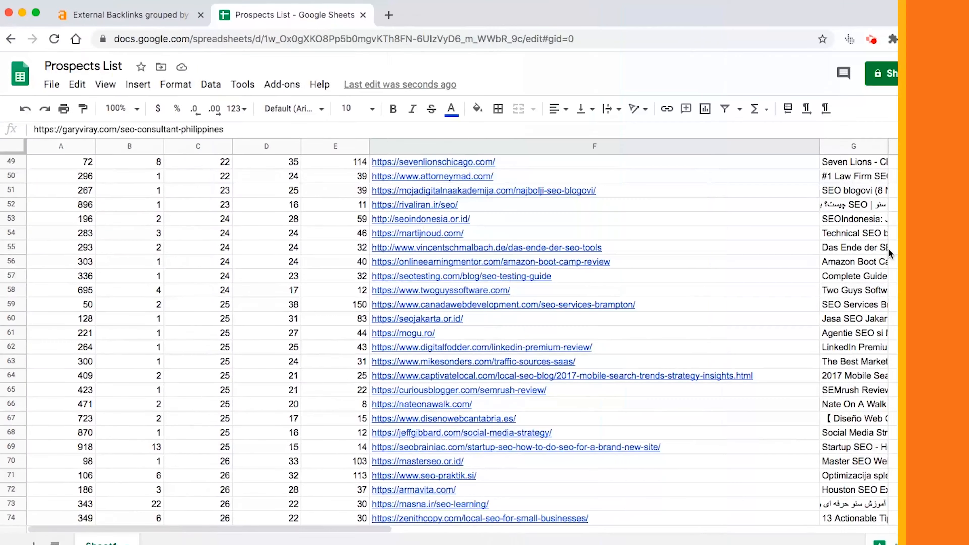
scroll(864, 280, "up", 5)
scroll(864, 281, "up", 10)
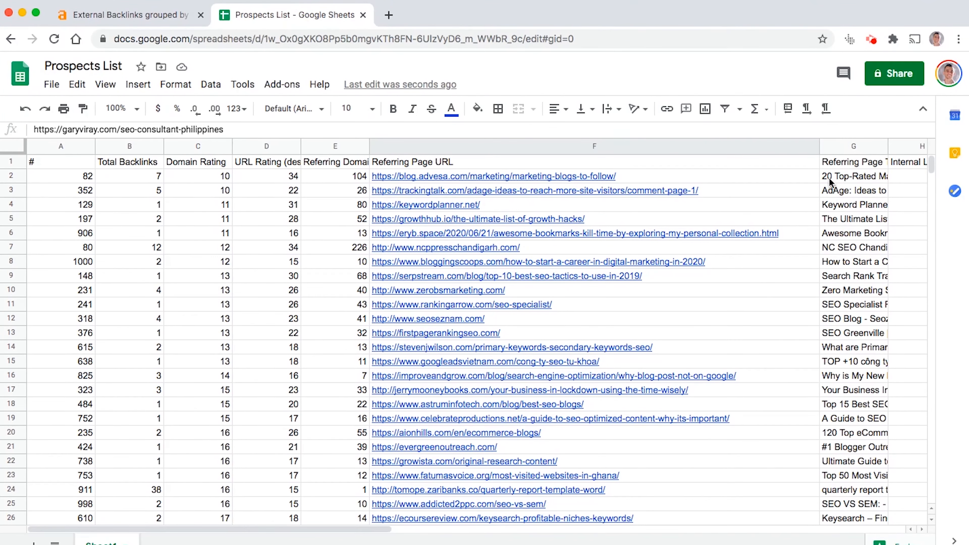
left_click_drag(603, 155, 571, 156)
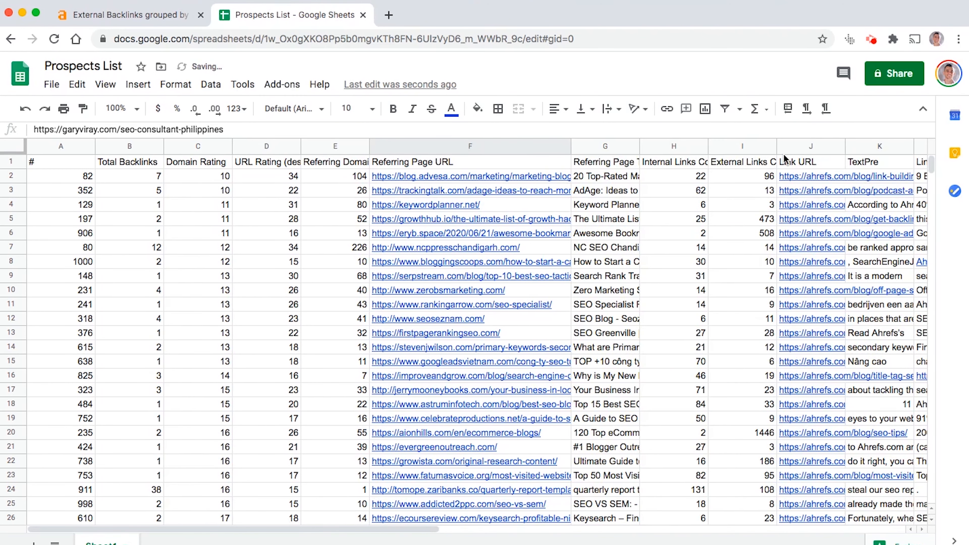
left_click_drag(640, 146, 848, 147)
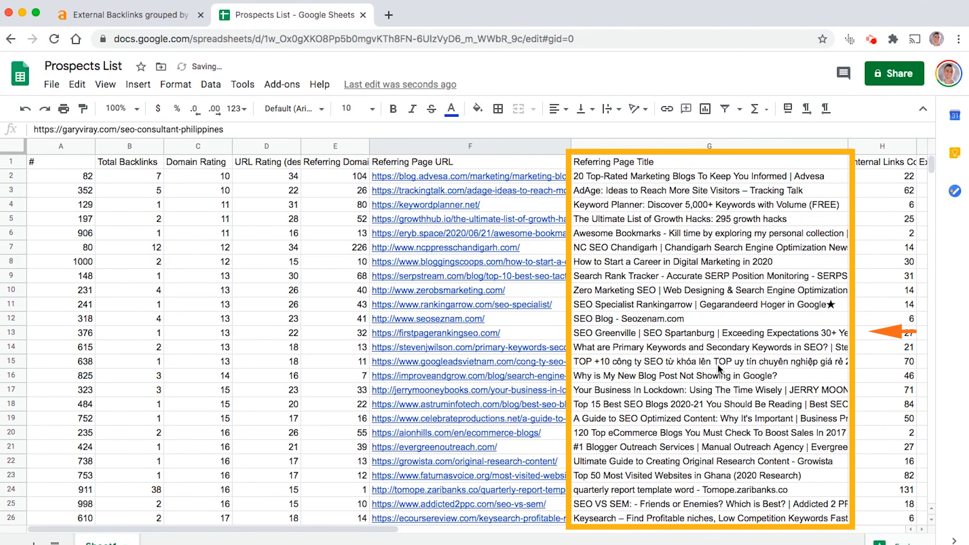
Delete the row of the Vietnamese-language page from googleadsvietnam.com
left_click(748, 365)
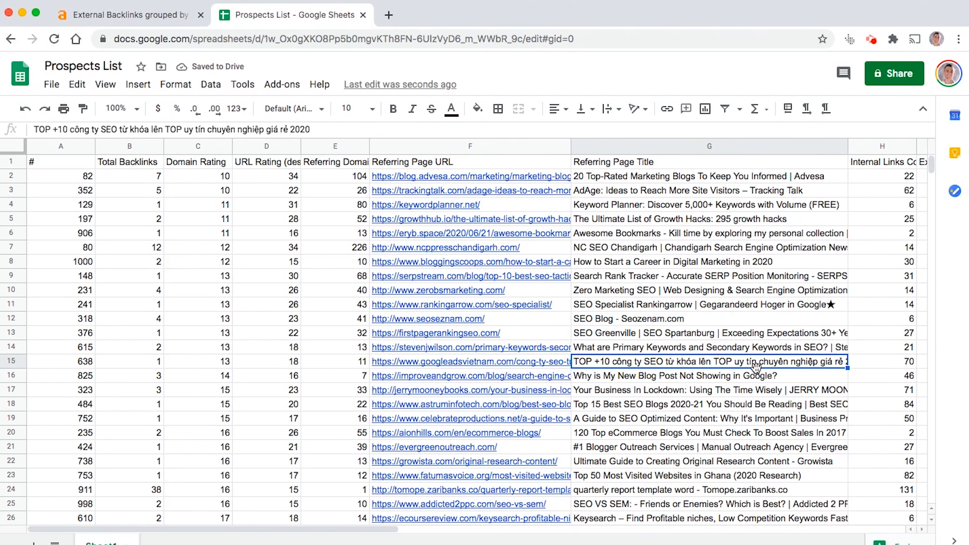
key("shift+space")
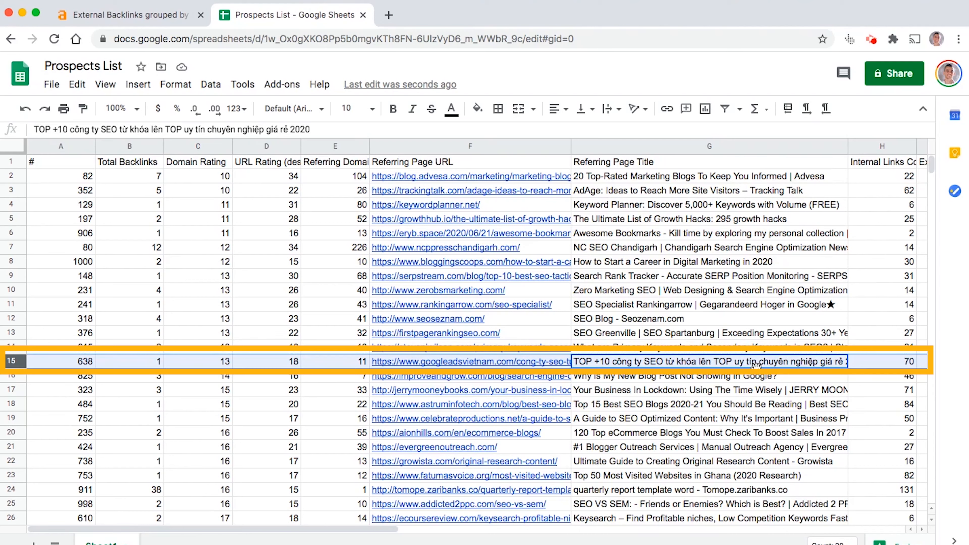
left_click(525, 362)
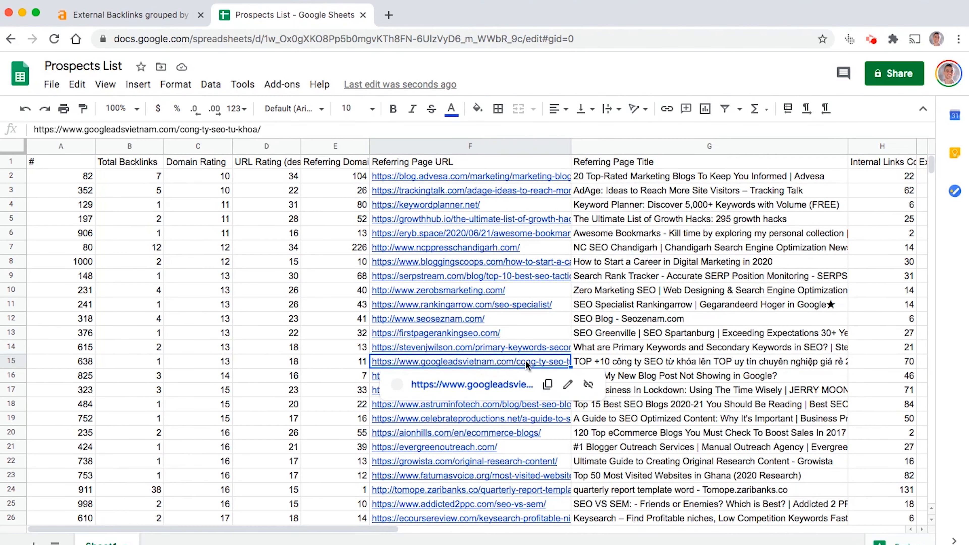
key("shift+space")
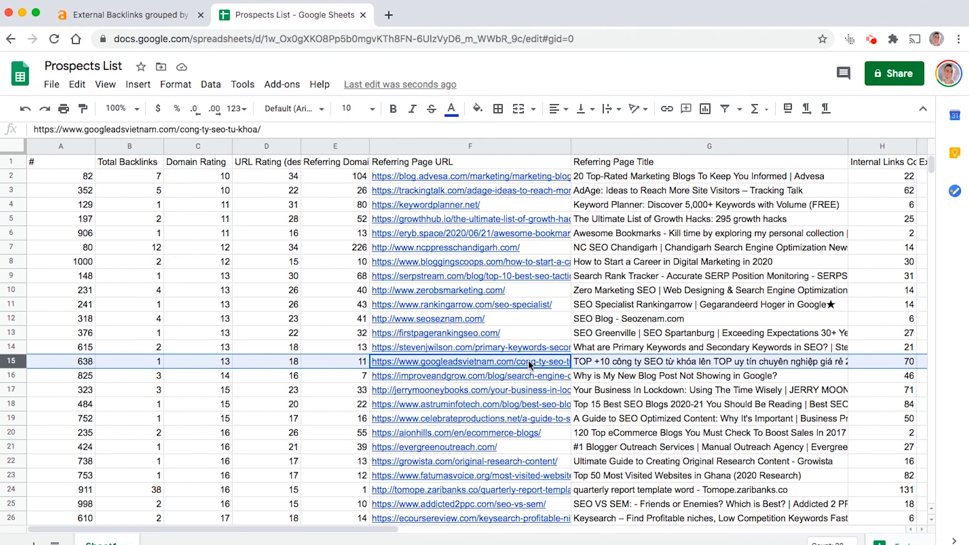
key("super+alt+minus")
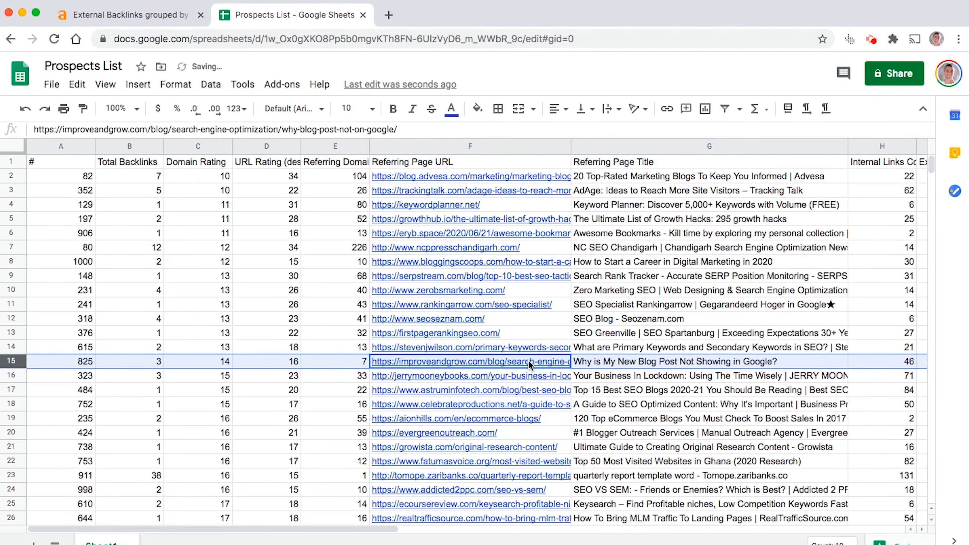
Delete the row of the Persian-language page from golzarweb.com
key("Down")
key("Down")
key("Down")
key("Down")
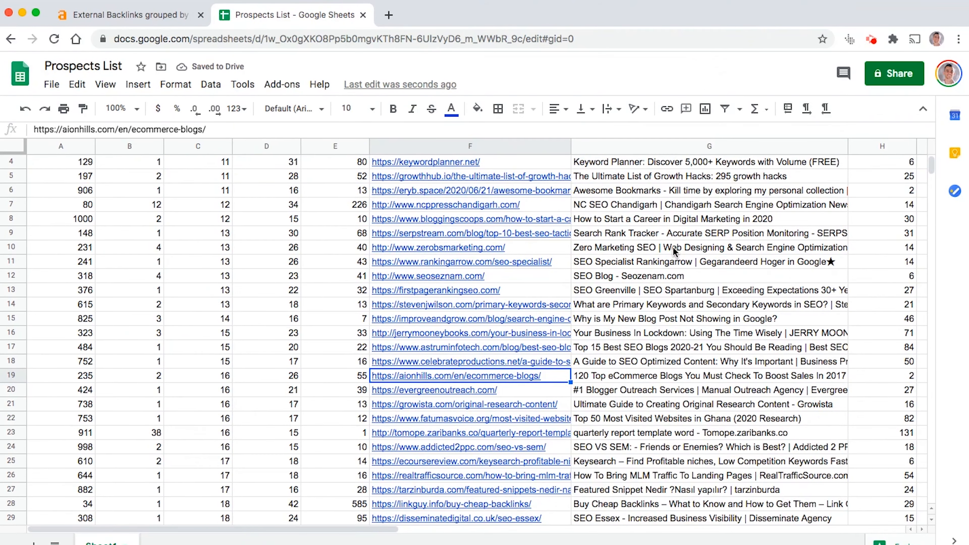
scroll(672, 249, "down", 4)
scroll(669, 347, "down", 3)
left_click(641, 477)
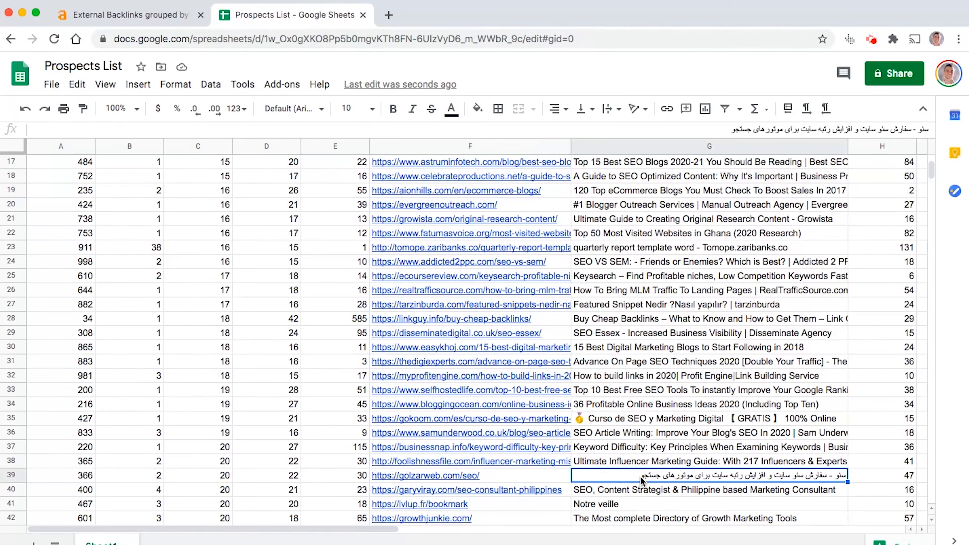
key("super+alt+minus")
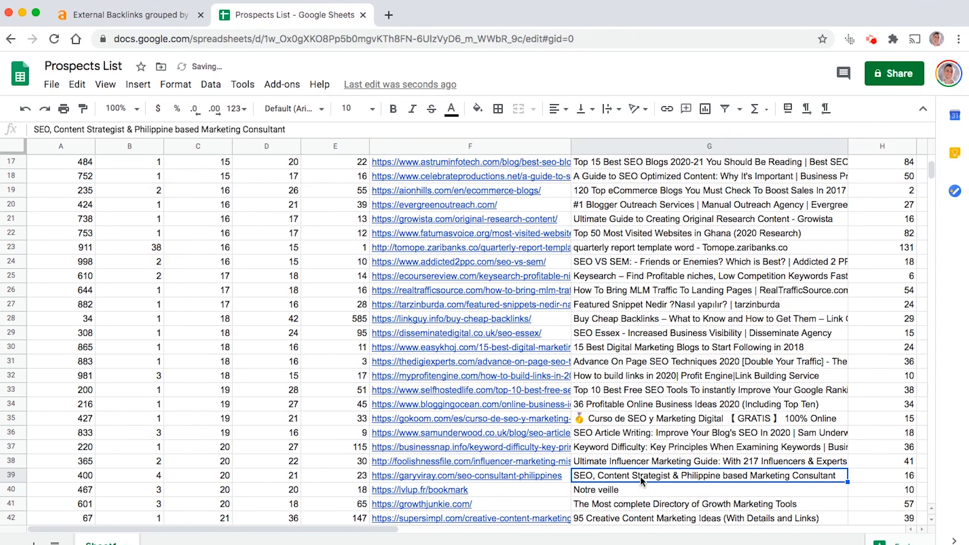
Delete the row of the Spanish-language SEO and marketing course page from gokoom.com
key("Up")
key("Up")
key("Up")
key("Up")
Delete the row of the French-language bookmark page from lvlup.fr
key("Down")
key("Down")
key("Down")
key("Down")
key("Down")
key("Down")
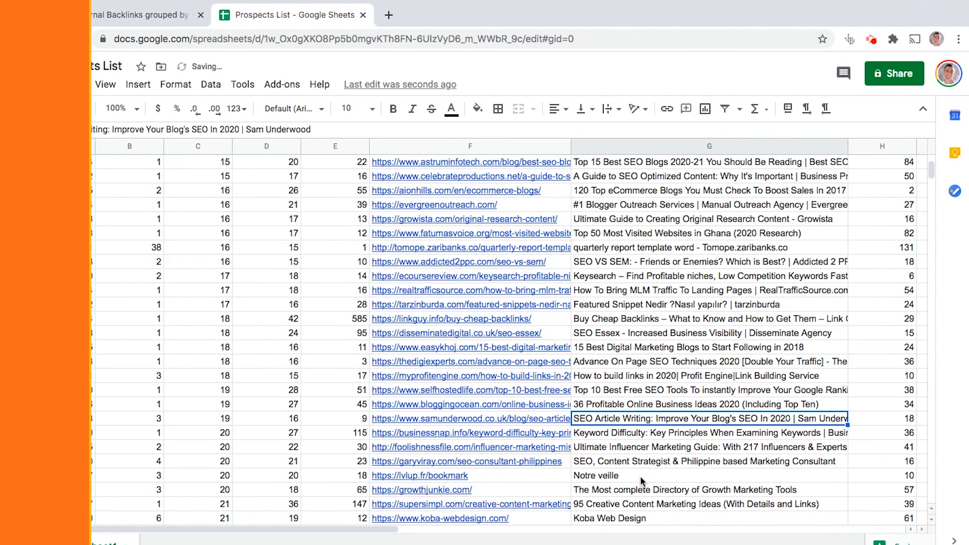
Delete the row of the Persian-language SEO learning page from masna.ir
scroll(626, 458, "down", 20)
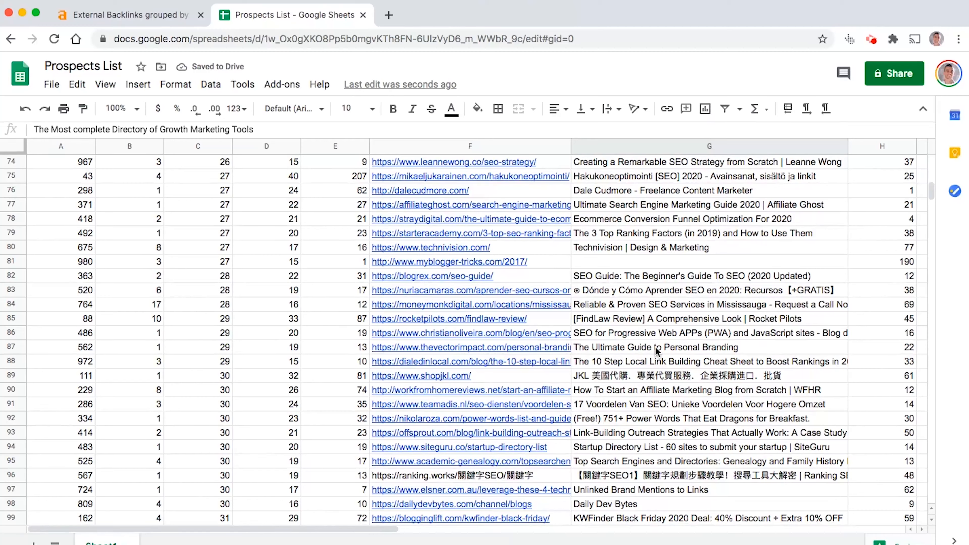
scroll(648, 348, "up", 5)
left_click(674, 294)
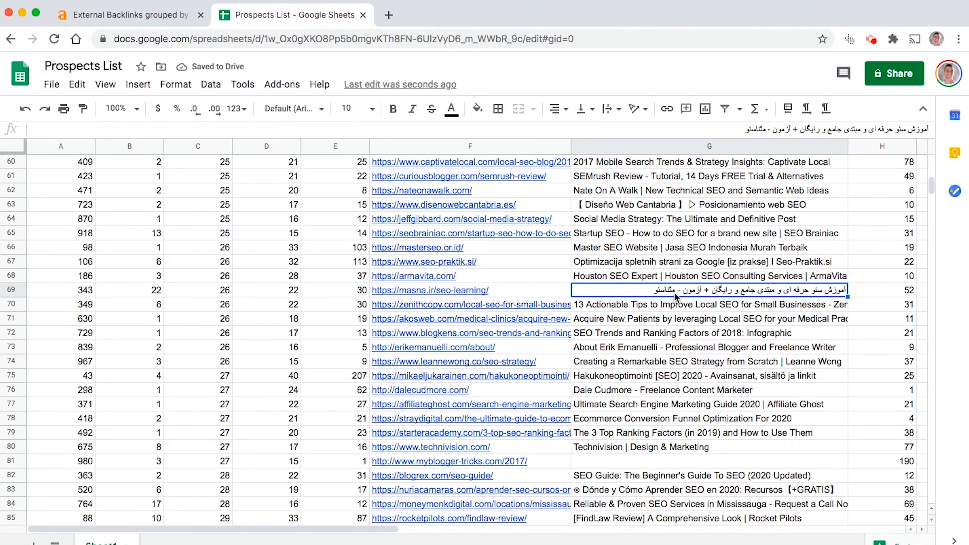
key("super+alt+minus")
Look through the referring page titles down the list for further foreign-language or unsuitable pages
scroll(671, 294, "down", 6)
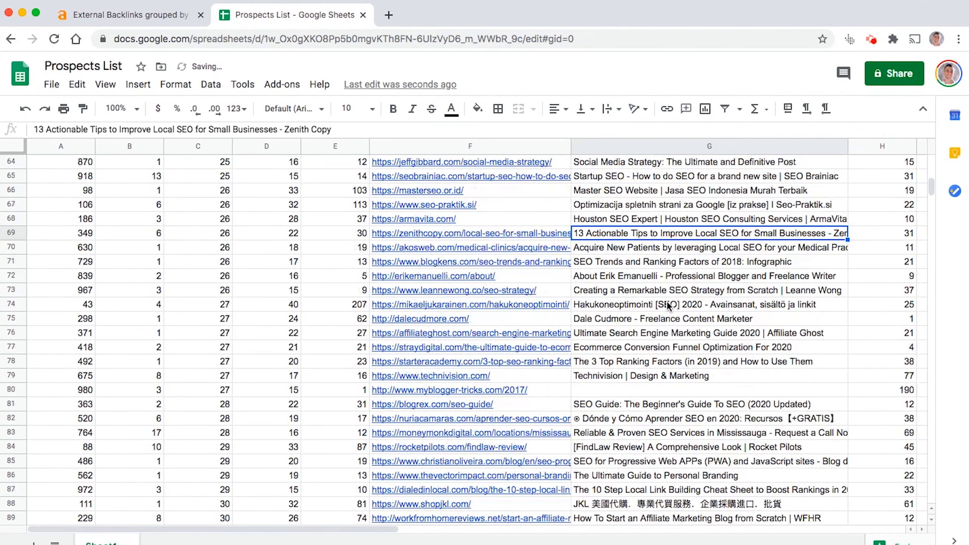
scroll(672, 296, "up", 20)
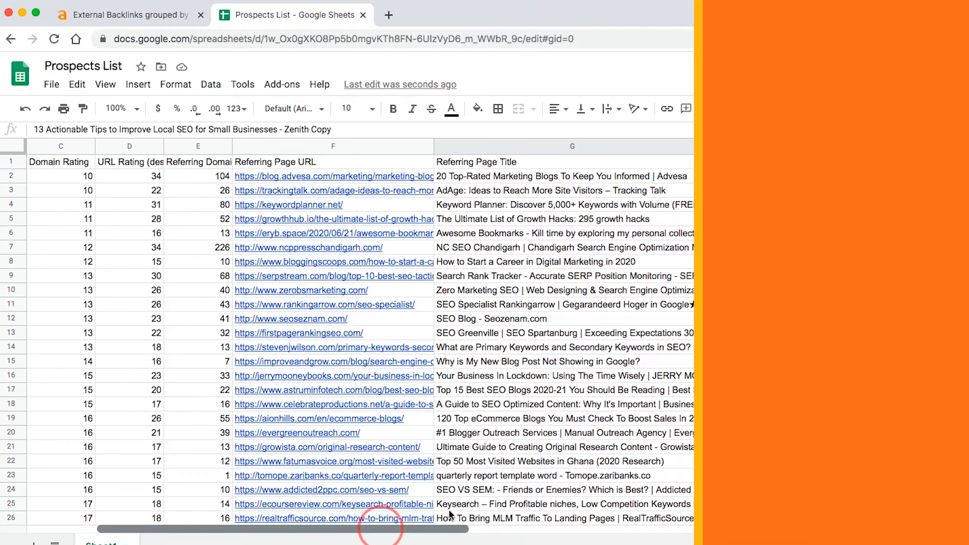
scroll(510, 432, "down", 4)
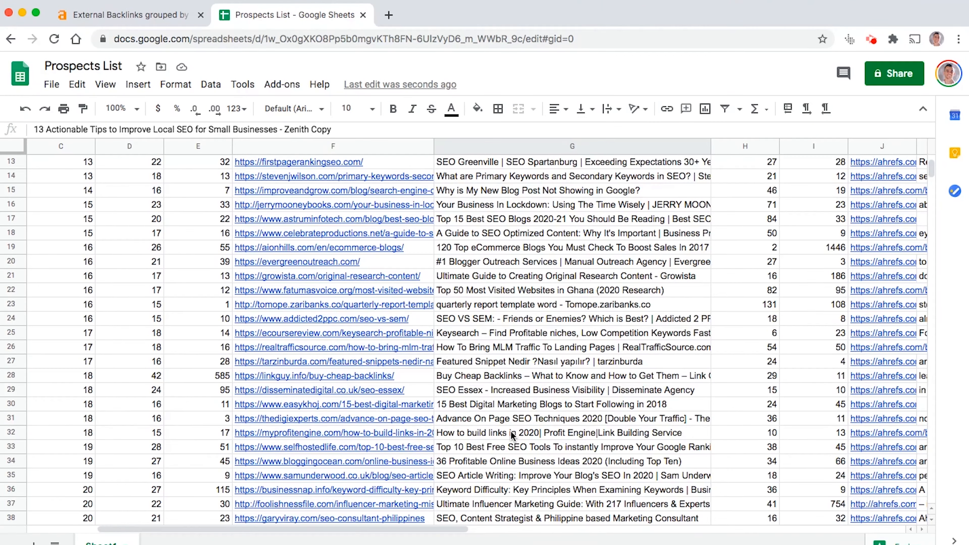
scroll(511, 434, "down", 13)
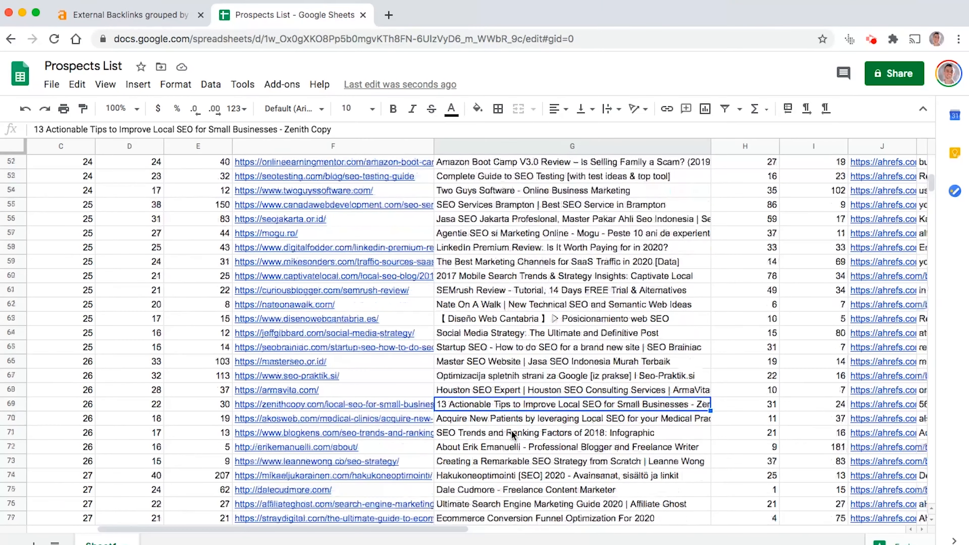
scroll(511, 435, "down", 7)
left_click(526, 292)
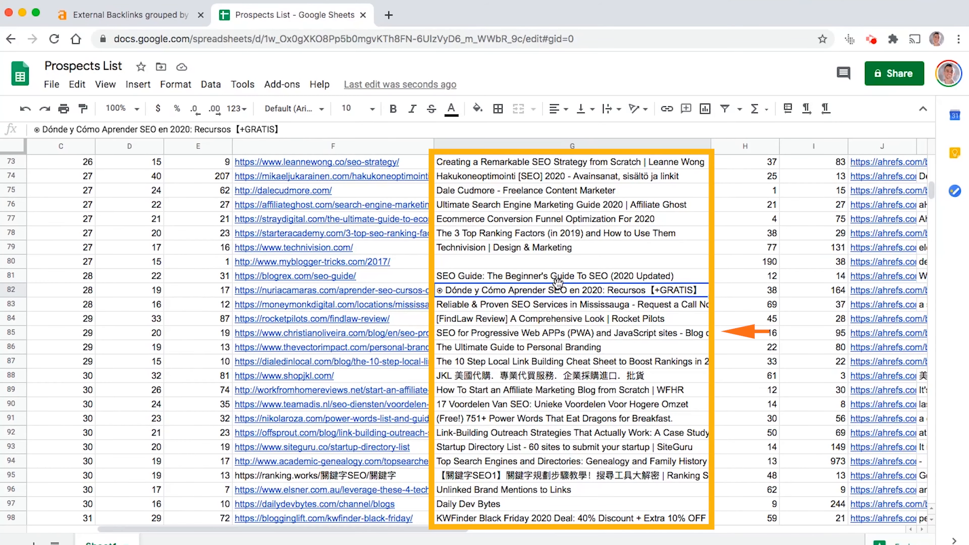
left_click(536, 353)
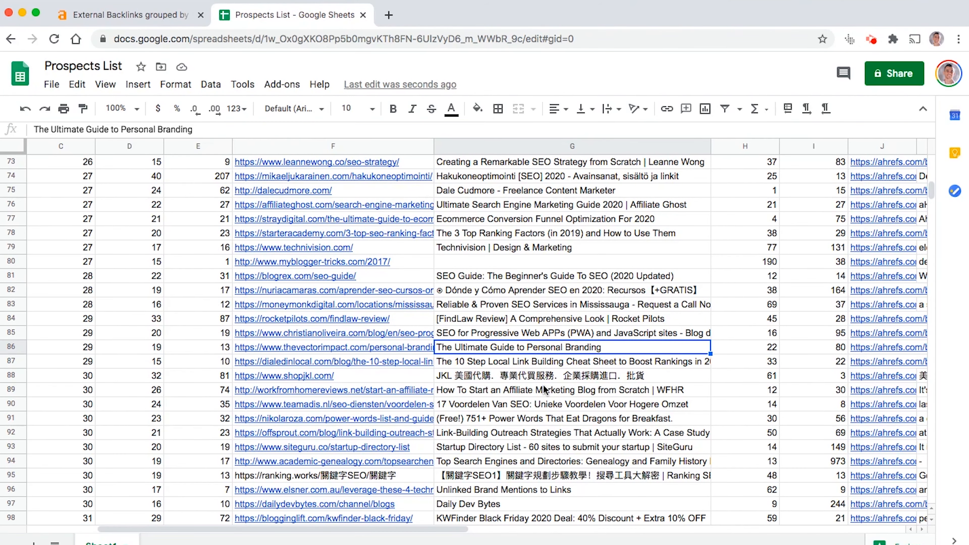
scroll(542, 382, "down", 3)
scroll(542, 382, "down", 7)
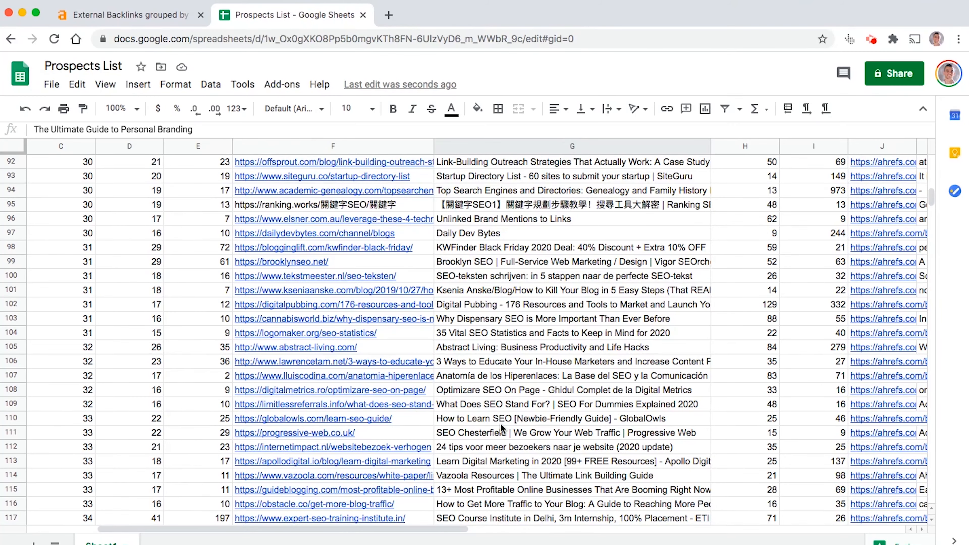
scroll(500, 423, "down", 5)
scroll(501, 423, "down", 7)
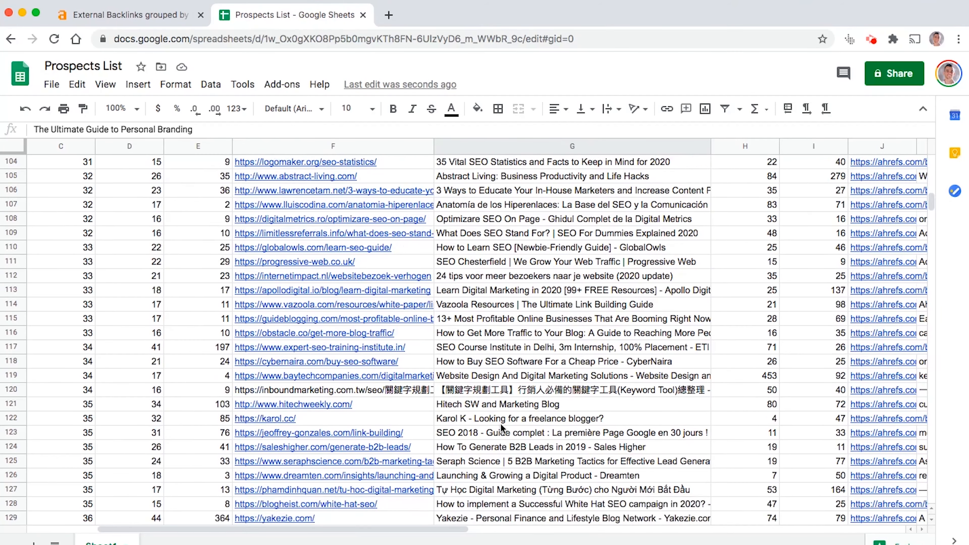
scroll(501, 423, "down", 14)
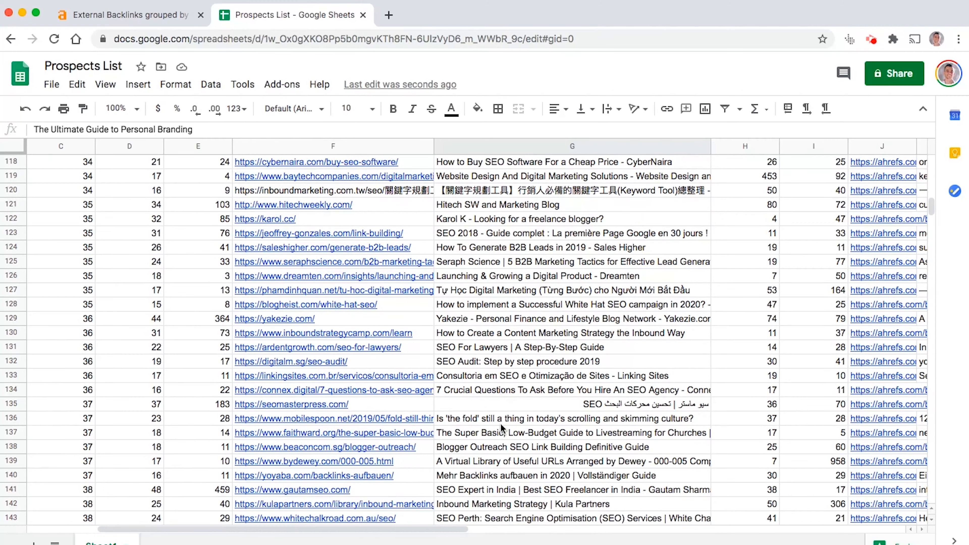
scroll(500, 423, "down", 17)
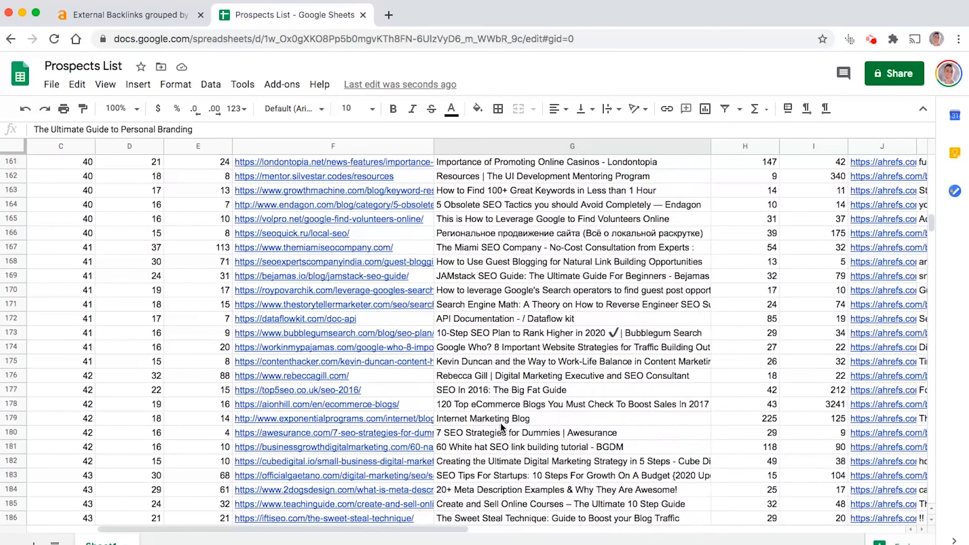
scroll(501, 422, "down", 3)
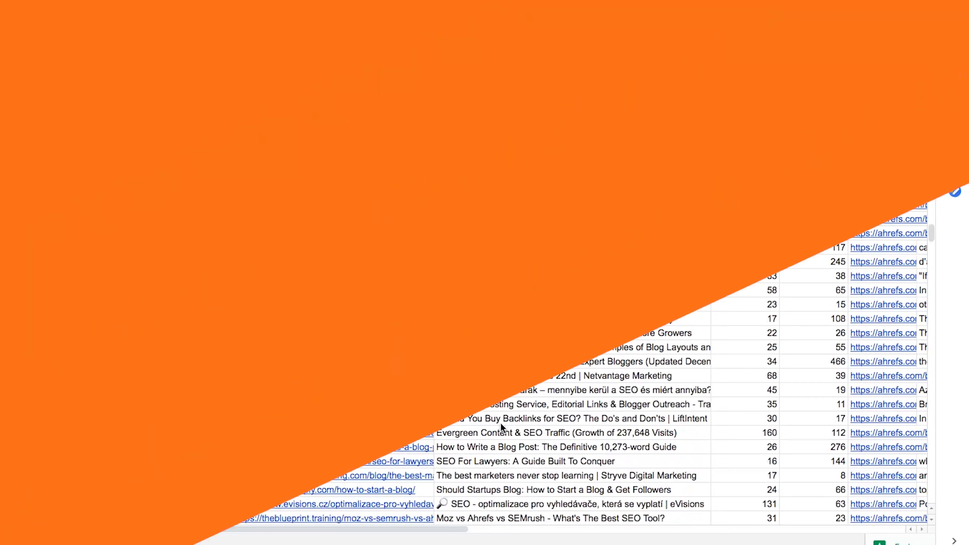
Search the sheet for "gambling" to check for unwanted niche pages
left_click(503, 423)
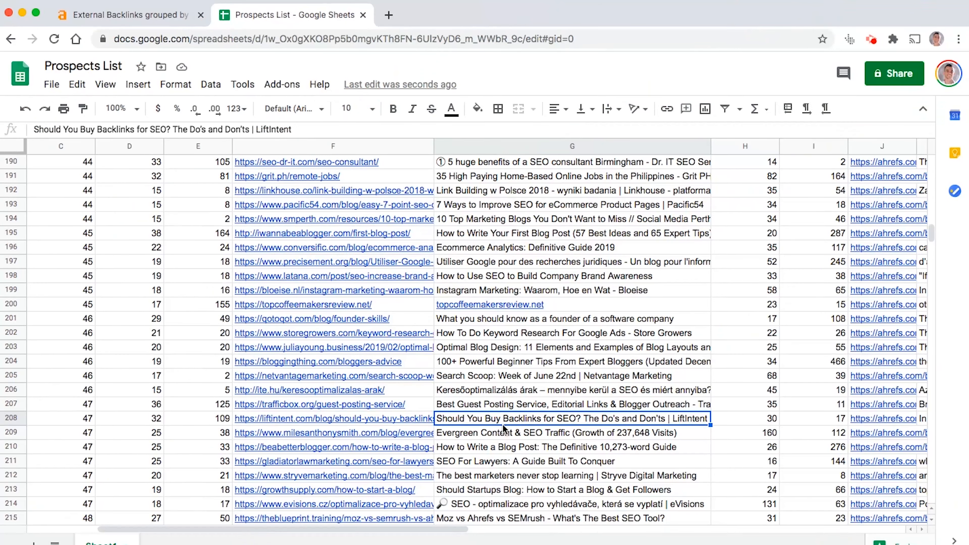
key("super+f")
type("gambling")
key("alt+BackSpace")
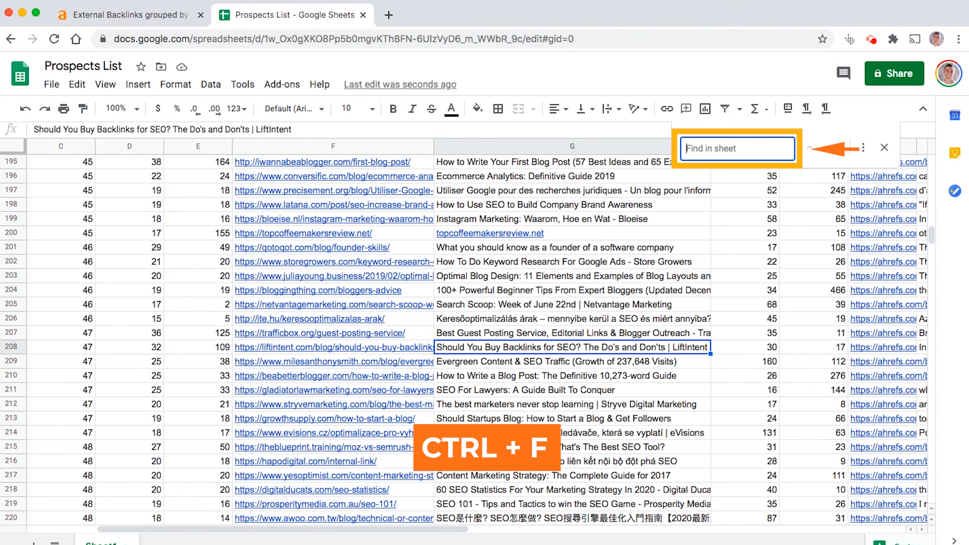
type("gambling")
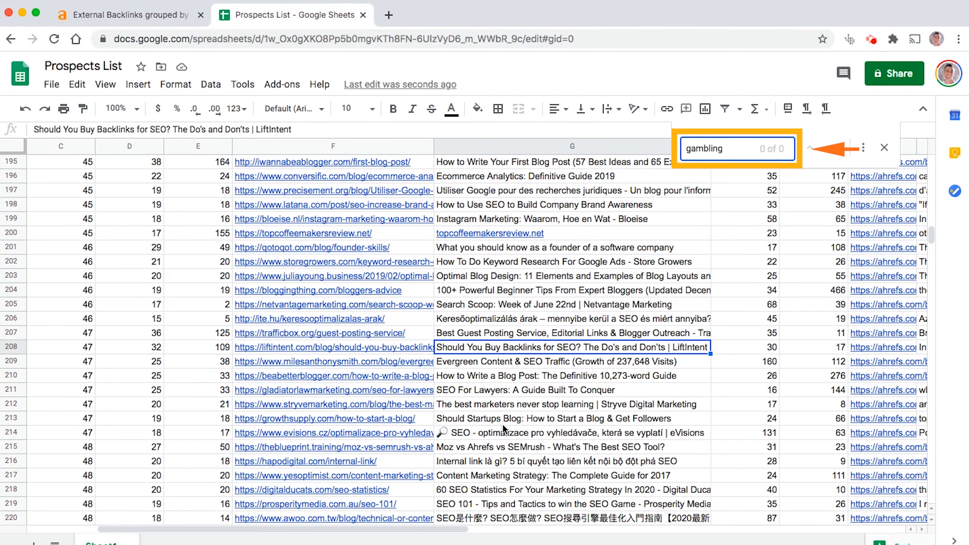
Search the sheet for "casino" and select the matching page title
key("alt+BackSpace")
type("casino")
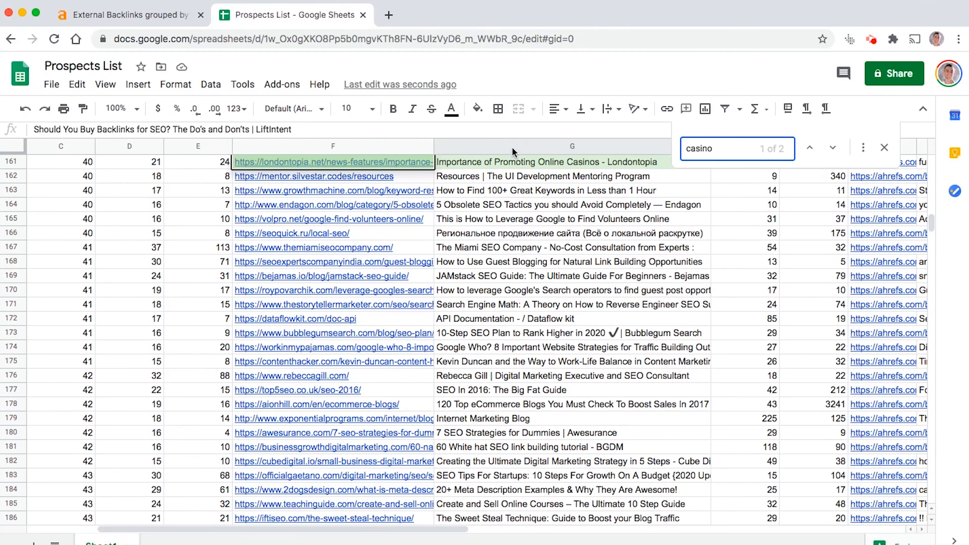
left_click(515, 167)
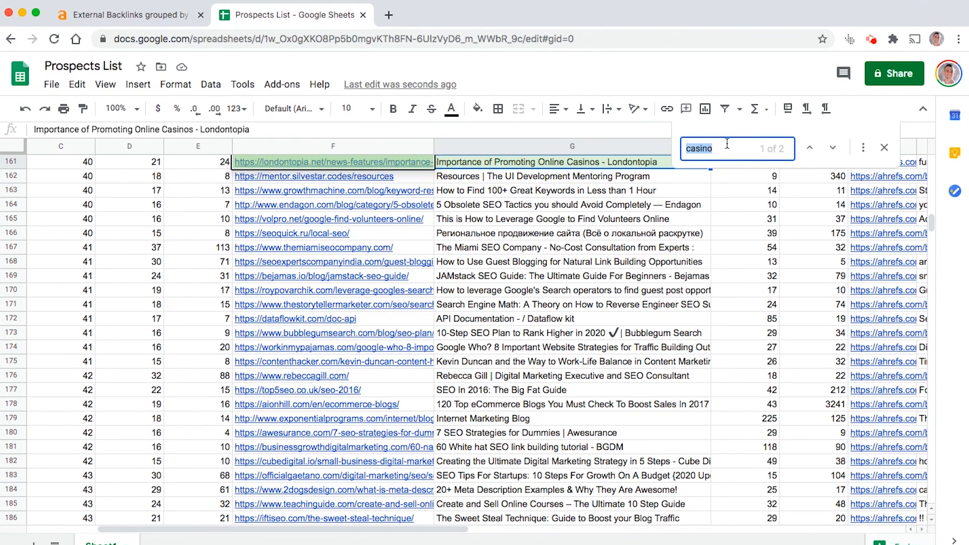
Delete the row of the londontopia.net page about promoting online casinos
scroll(481, 298, "up", 3)
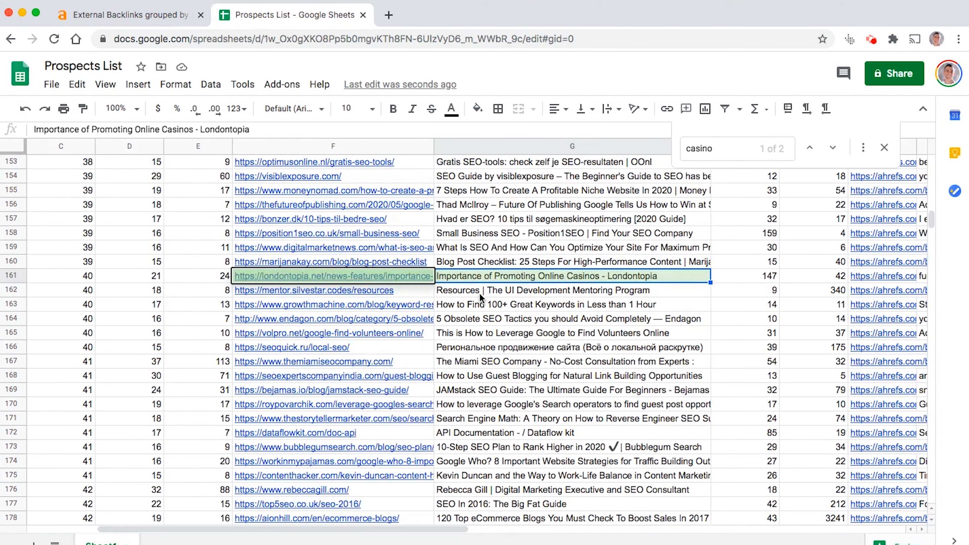
left_click(489, 275)
key("shift+space")
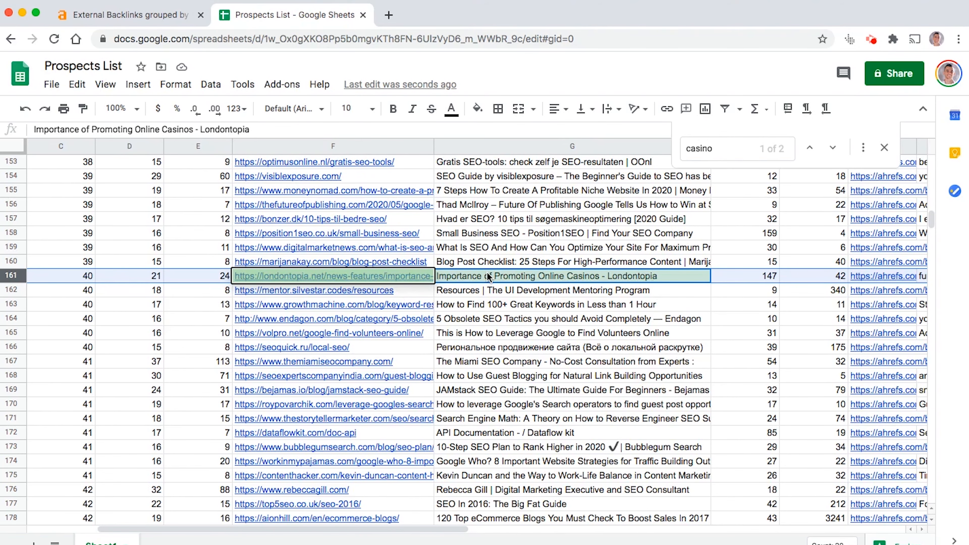
key("alt+super+minus")
Close the sheet search and return to the Referring Page Title heading in row 1
scroll(553, 189, "down", 1)
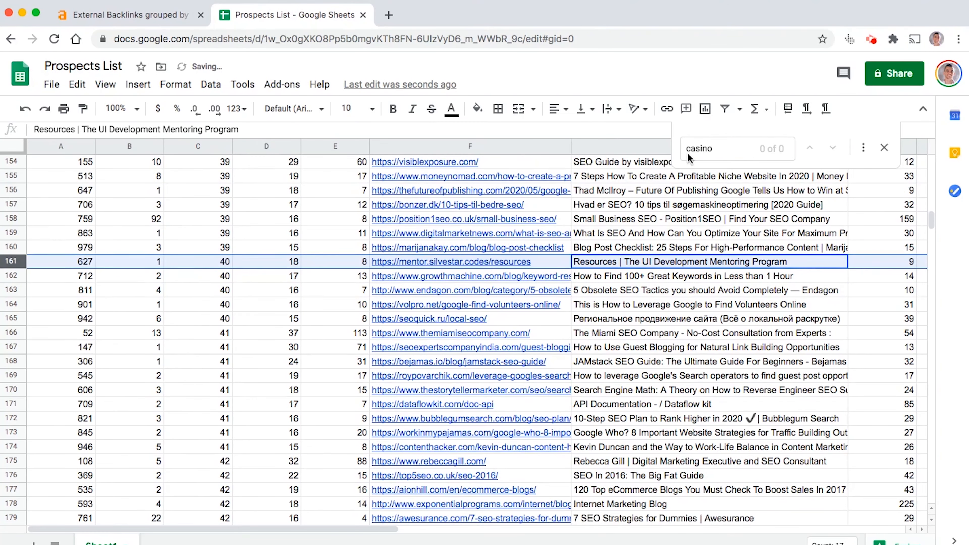
double_click(702, 149)
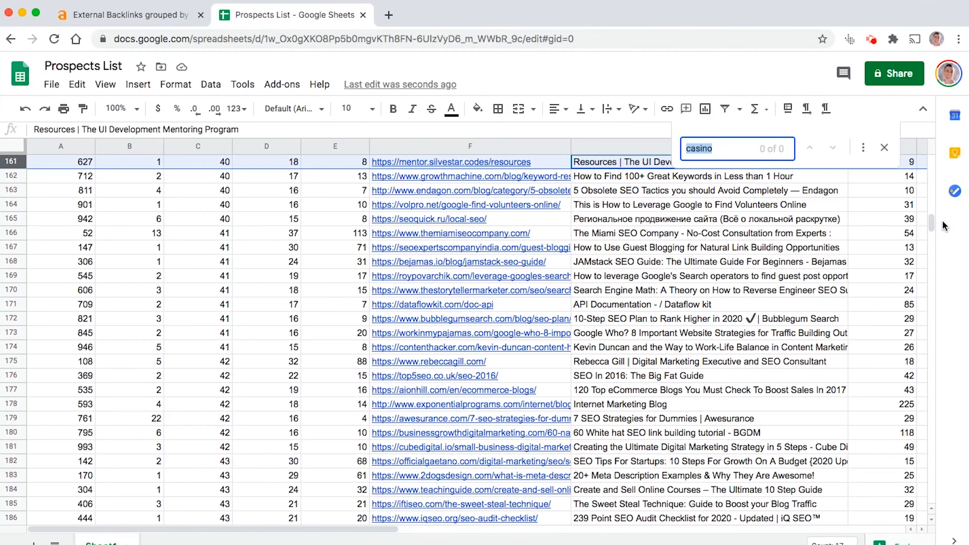
left_click_drag(932, 223, 933, 128)
left_click(885, 147)
left_click(652, 164)
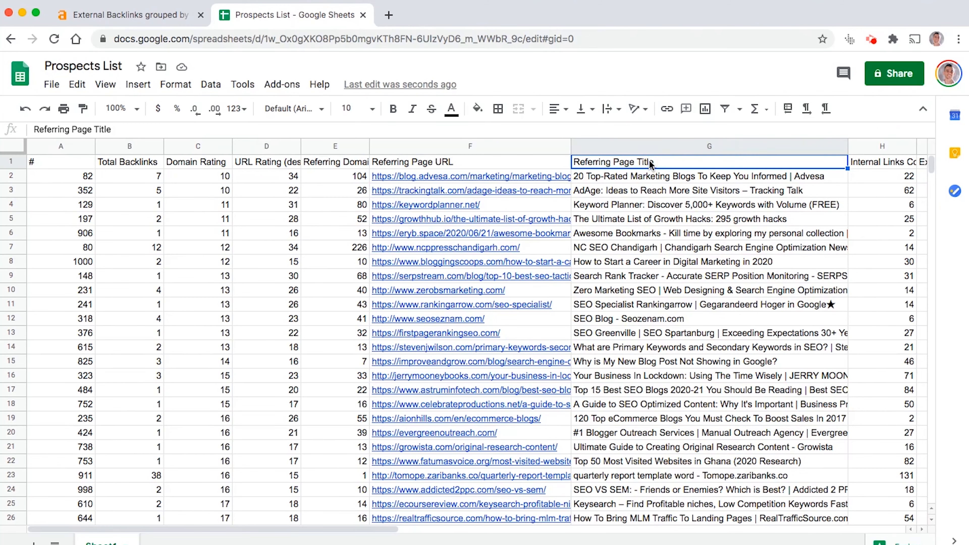
Examine the referring page titles from the start of the list through about row 145 for relevance as link prospects
scroll(665, 345, "down", 8)
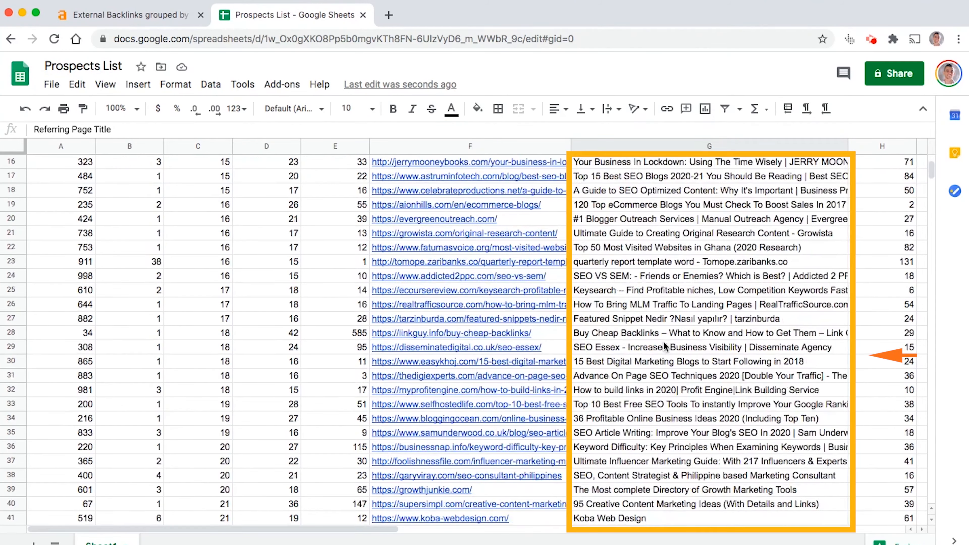
scroll(665, 345, "down", 11)
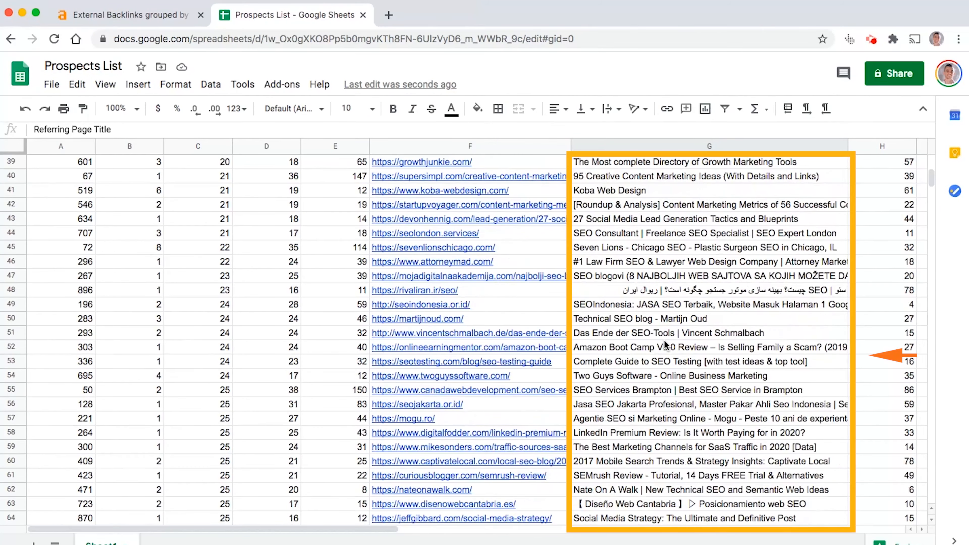
scroll(664, 345, "down", 2)
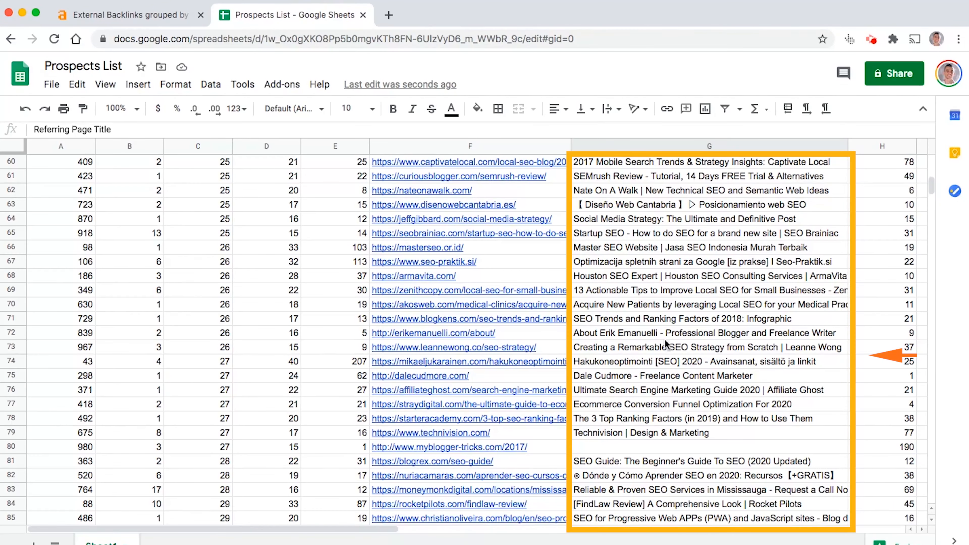
scroll(665, 341, "down", 7)
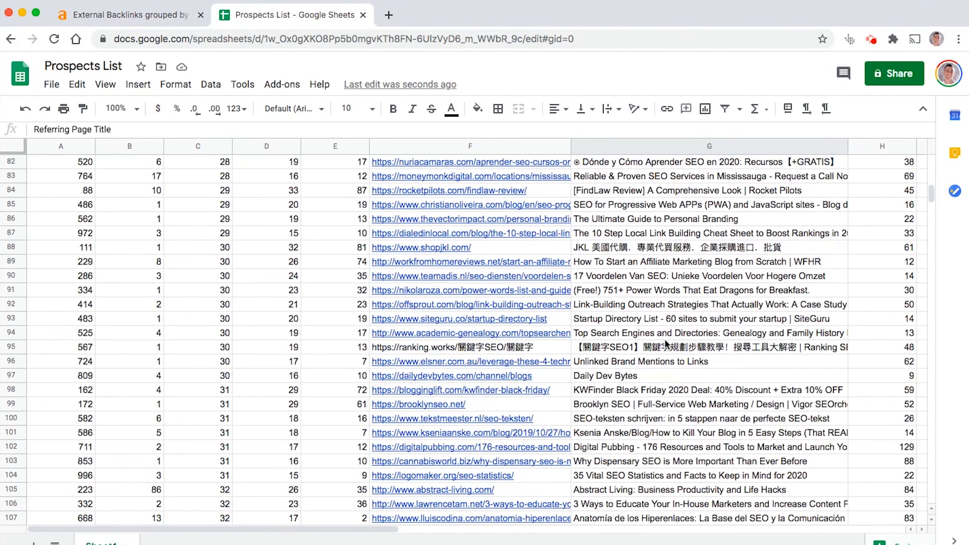
scroll(664, 341, "down", 2)
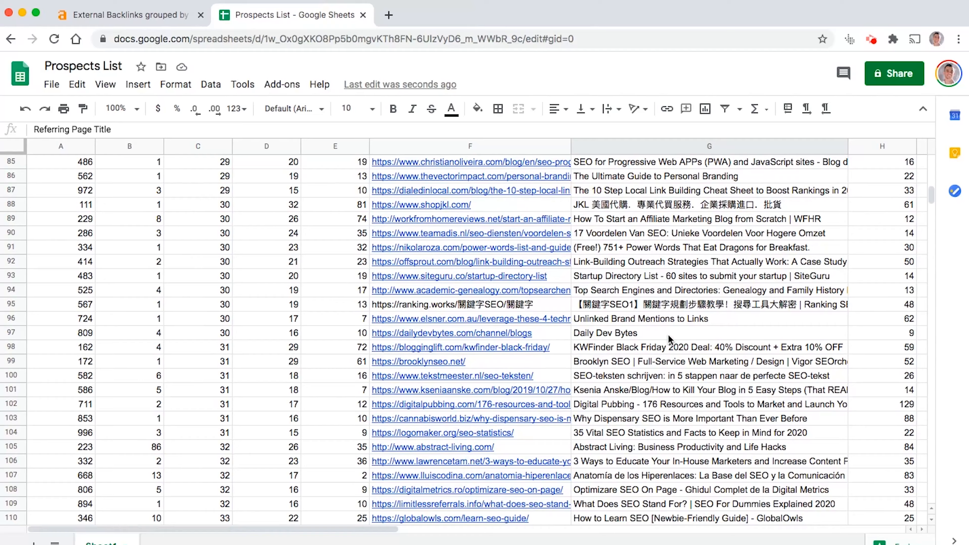
scroll(668, 336, "down", 7)
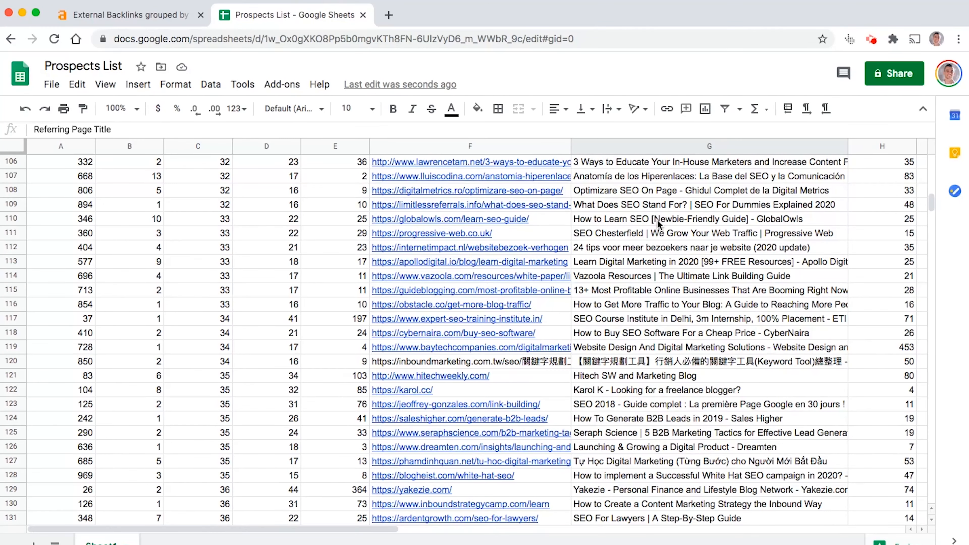
left_click(659, 206)
left_click(668, 276)
left_click(669, 290)
scroll(668, 346, "down", 3)
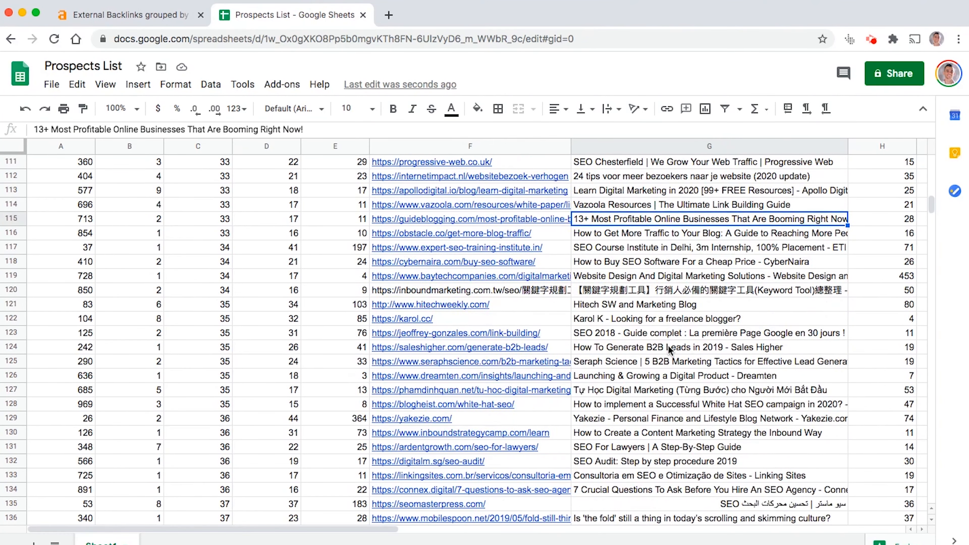
left_click(669, 321)
scroll(666, 350, "down", 2)
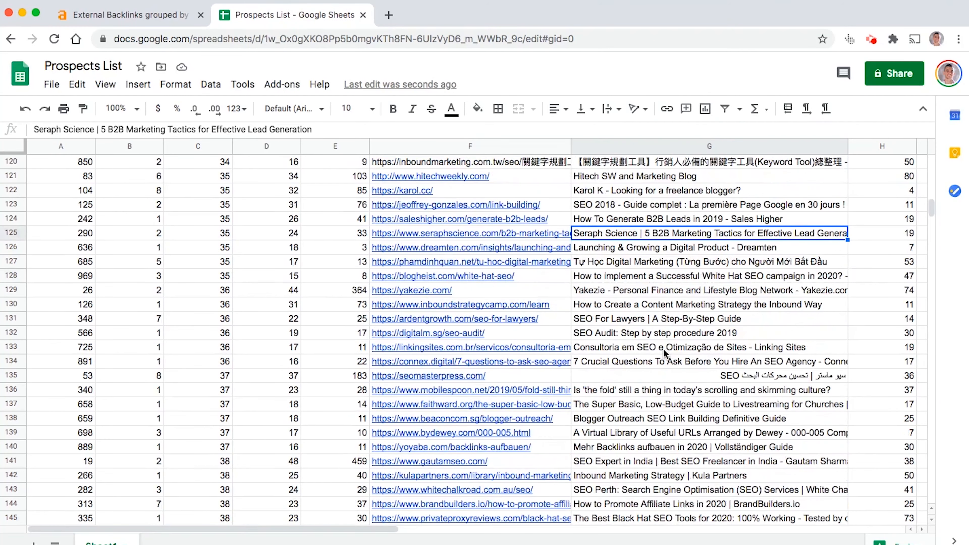
Delete the row of the ghostmarketing.co.uk page titled "Local SEO Link Building - 2 Advanced, In-depth Creative Strategies"
scroll(654, 335, "down", 5)
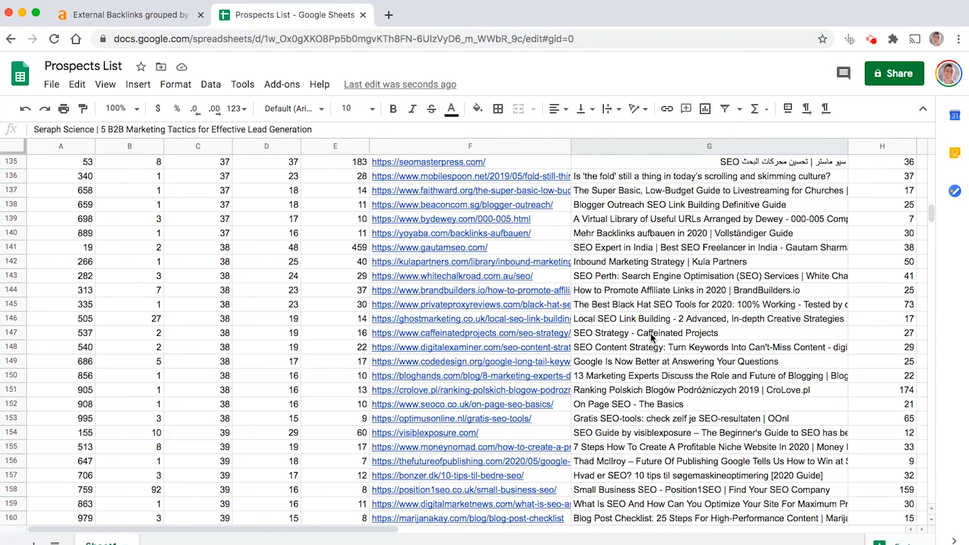
left_click(658, 318)
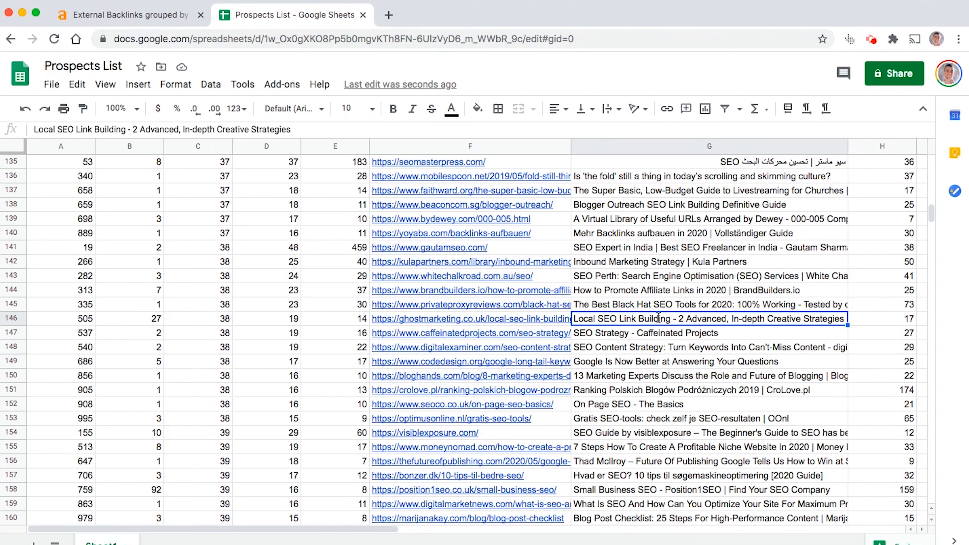
triple_click(659, 319)
left_click(631, 316)
left_click_drag(668, 318, 573, 320)
left_click(562, 320)
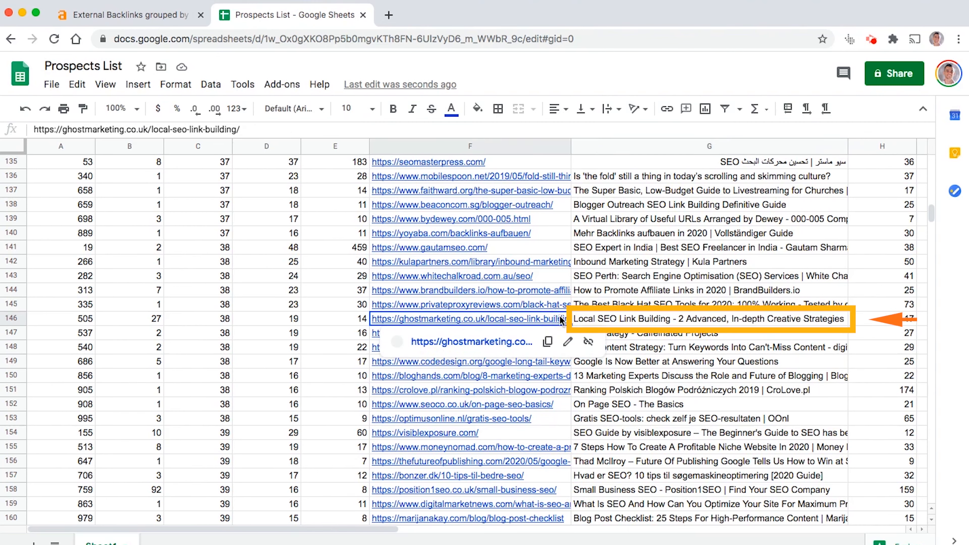
key("shift+space")
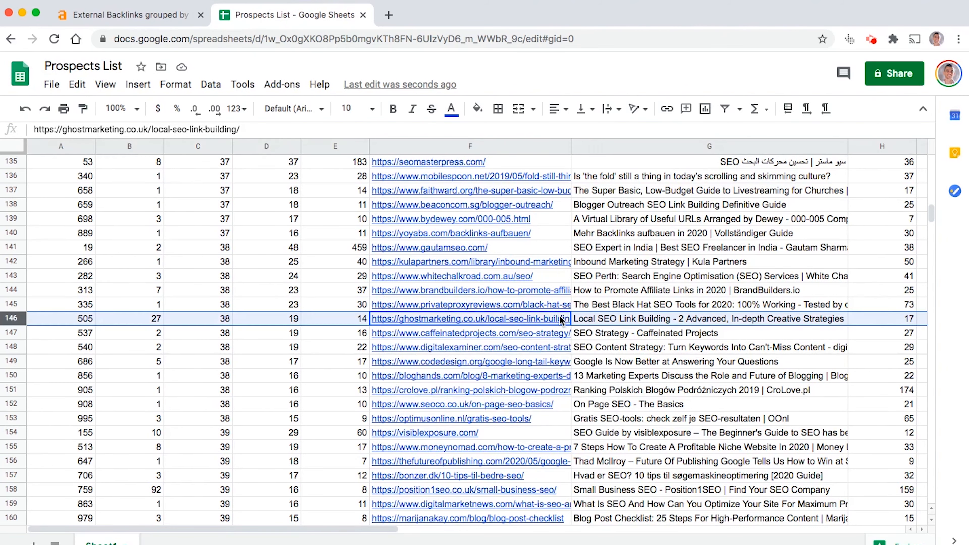
key("super+alt+minus")
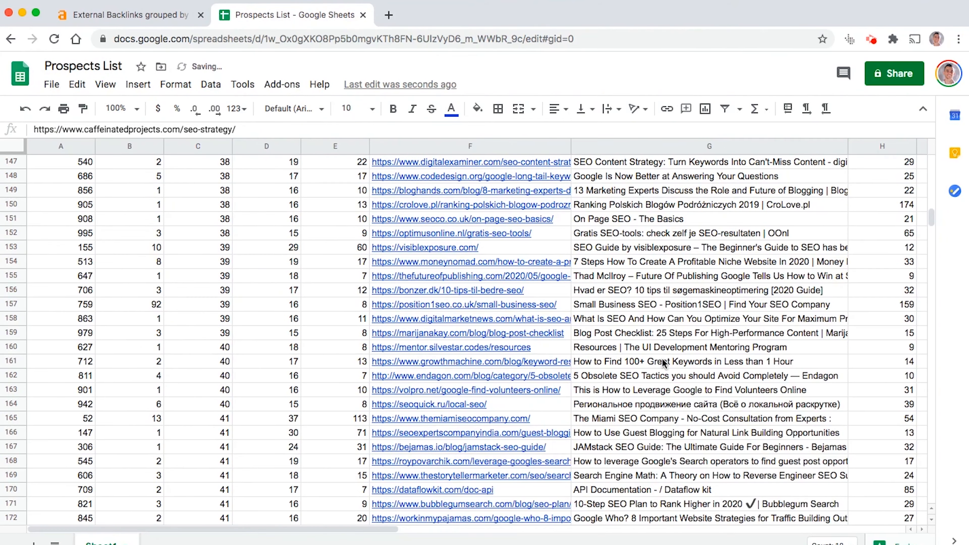
Examine the referring page titles from about row 147 through row 210 for relevance as link prospects
left_click(657, 350)
scroll(660, 348, "down", 3)
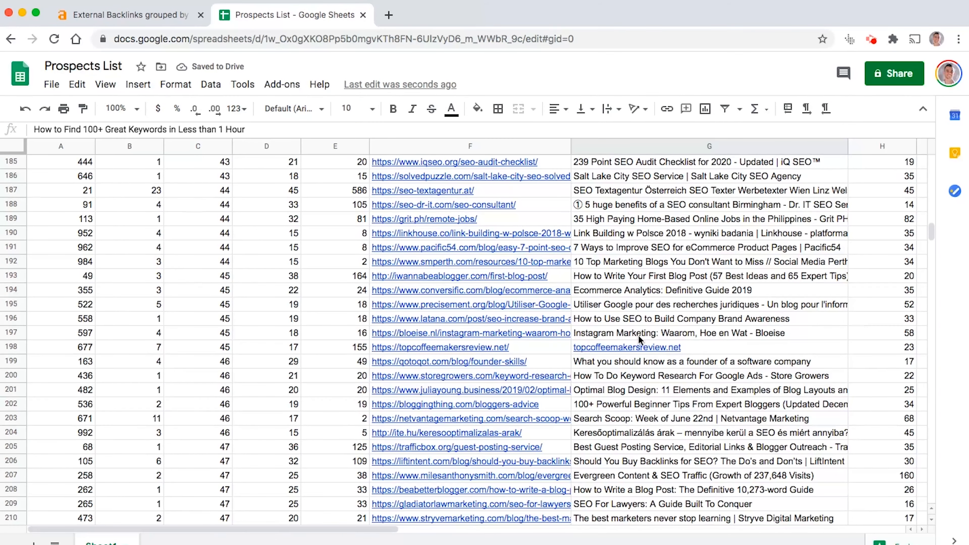
left_click_drag(932, 231, 938, 494)
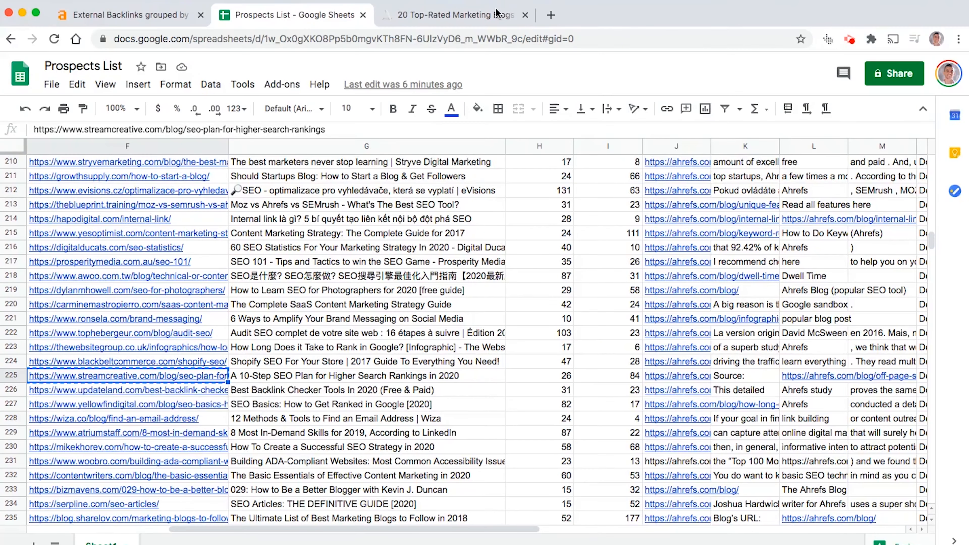
Close the "20 Top-Rated Marketing Blogs" page and open the streamcreative.com SEO plan link from row 225 in a new tab
middle_click(491, 16)
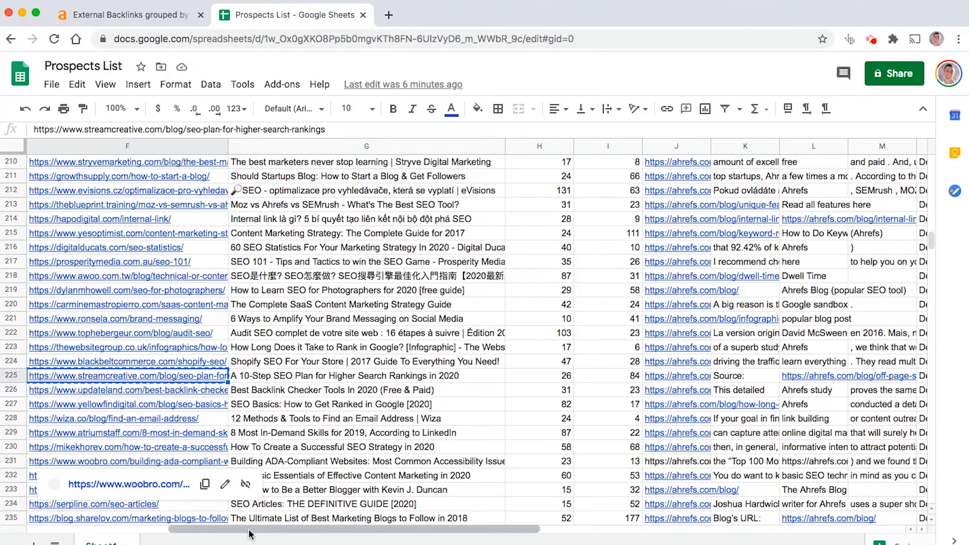
scroll(249, 534, "left", 5)
mouse_move(364, 378)
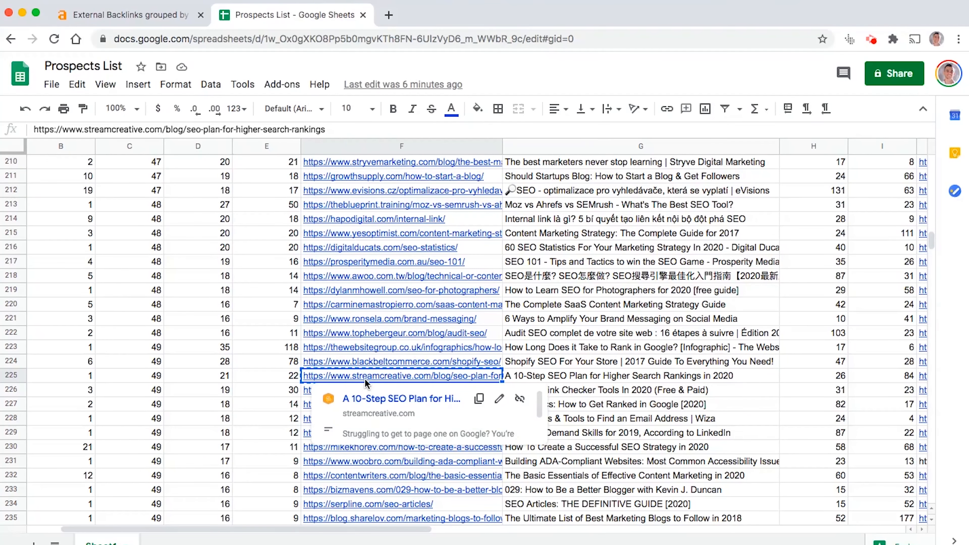
key("super+t")
type("https://www.streamcreative.com/blog/seo-plan-for-higher-search-rankings")
key("Return")
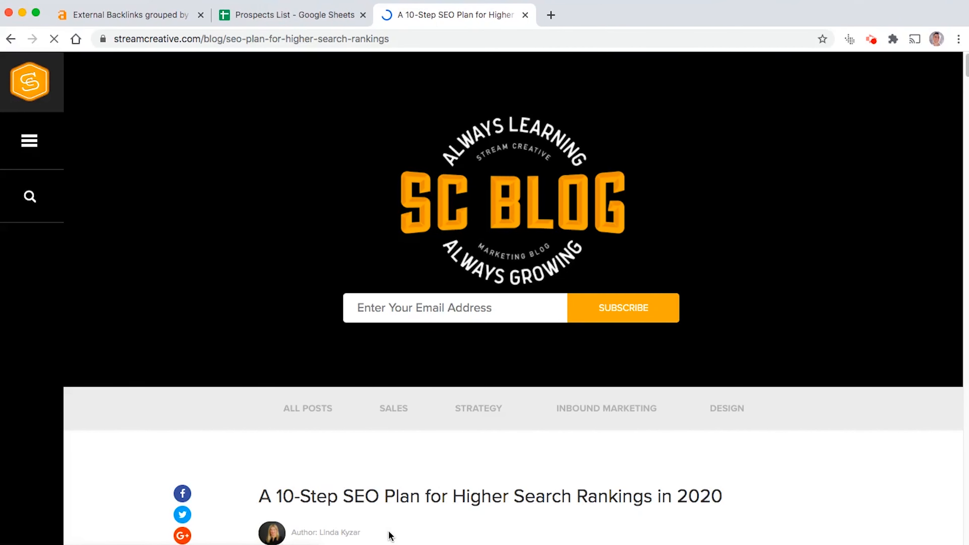
Examine the full "A 10-Step SEO Plan for Higher Search Rankings in 2020" article for content quality and outgoing links
scroll(390, 536, "down", 20)
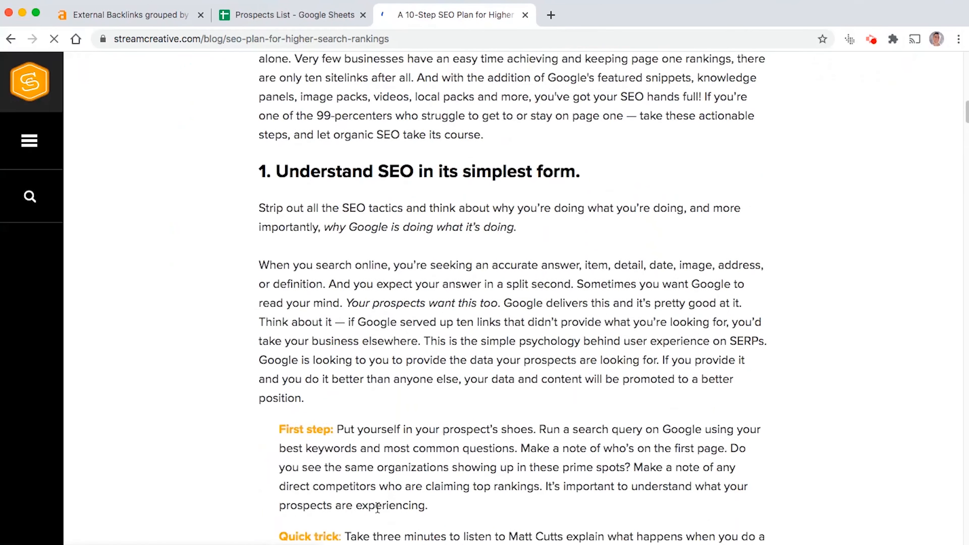
scroll(377, 508, "down", 20)
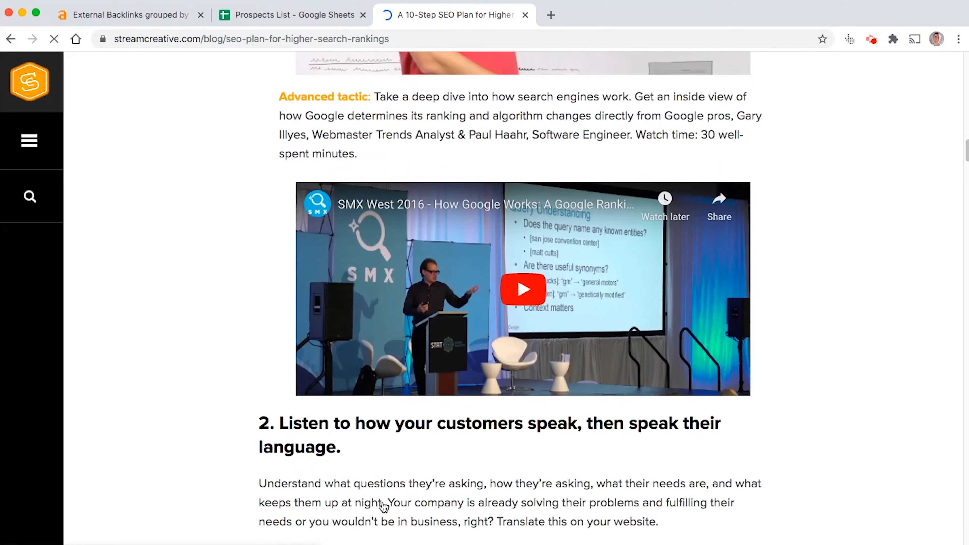
scroll(384, 506, "down", 17)
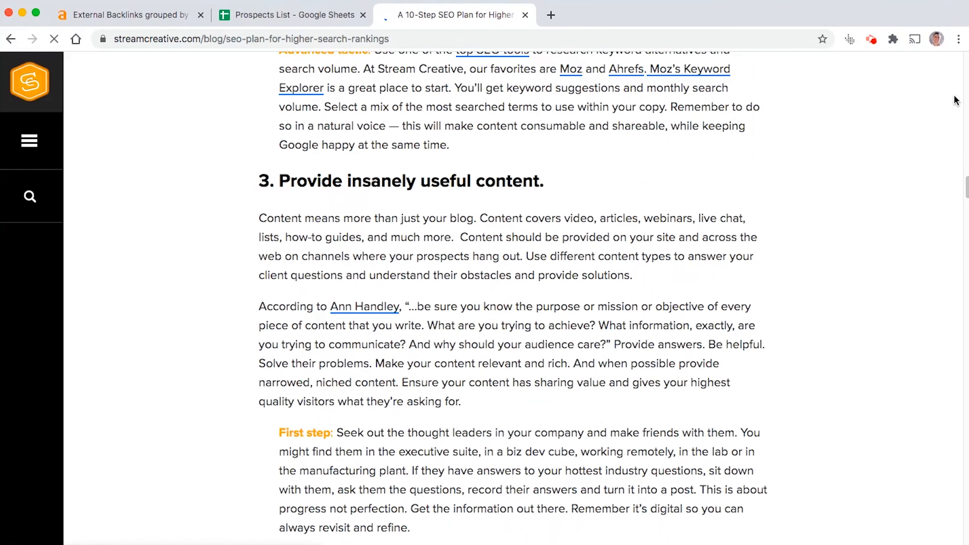
left_click_drag(966, 184, 963, 86)
scroll(461, 253, "down", 20)
scroll(465, 256, "down", 20)
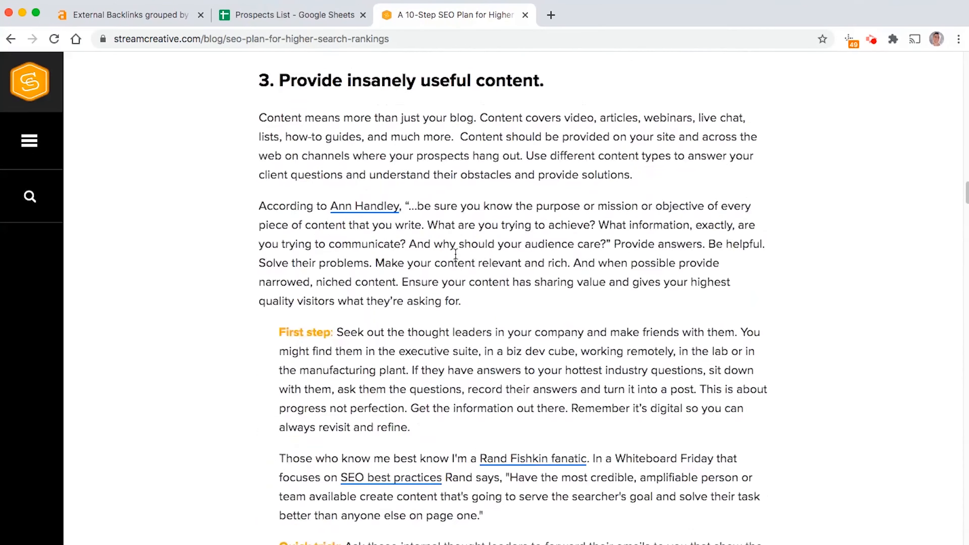
scroll(455, 254, "down", 20)
scroll(459, 266, "down", 20)
scroll(459, 266, "down", 20)
scroll(464, 275, "down", 20)
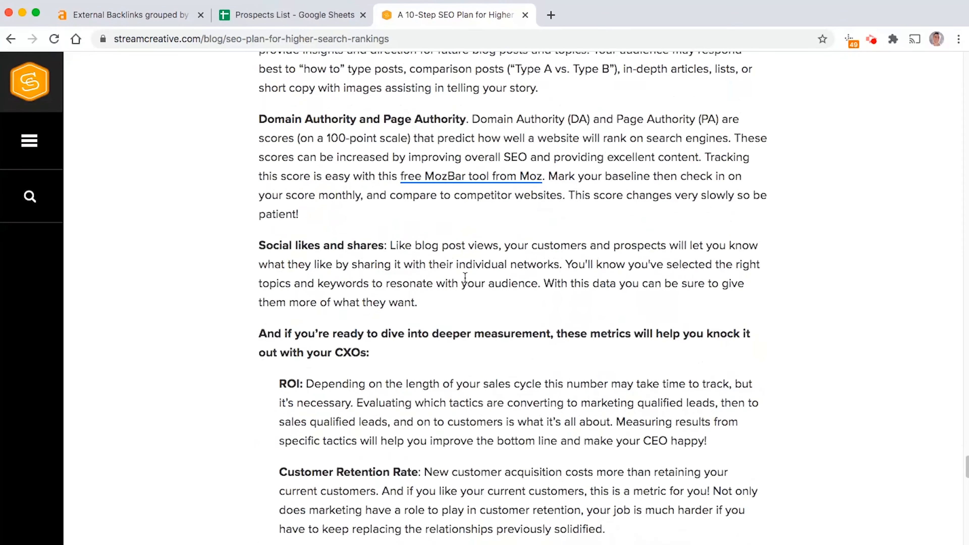
scroll(457, 267, "down", 5)
scroll(457, 263, "up", 20)
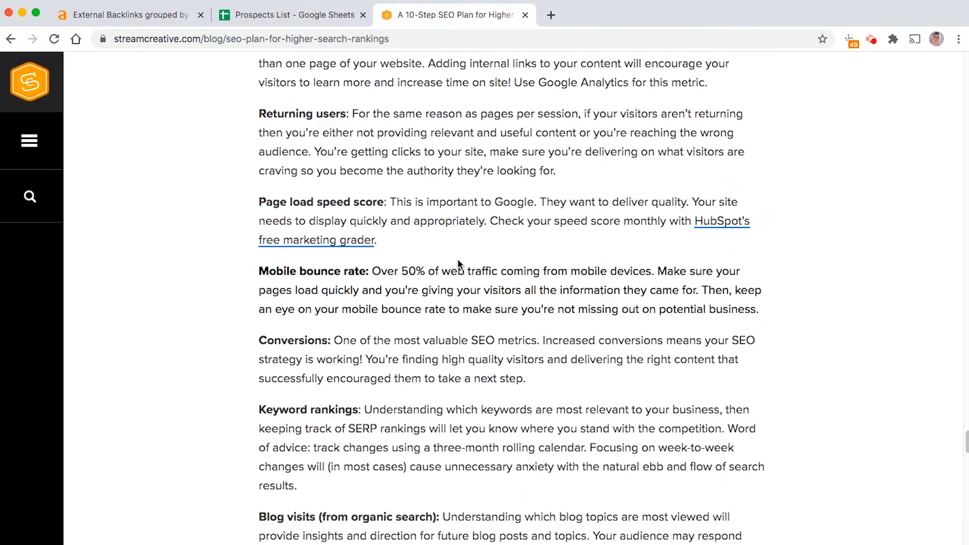
scroll(458, 262, "up", 20)
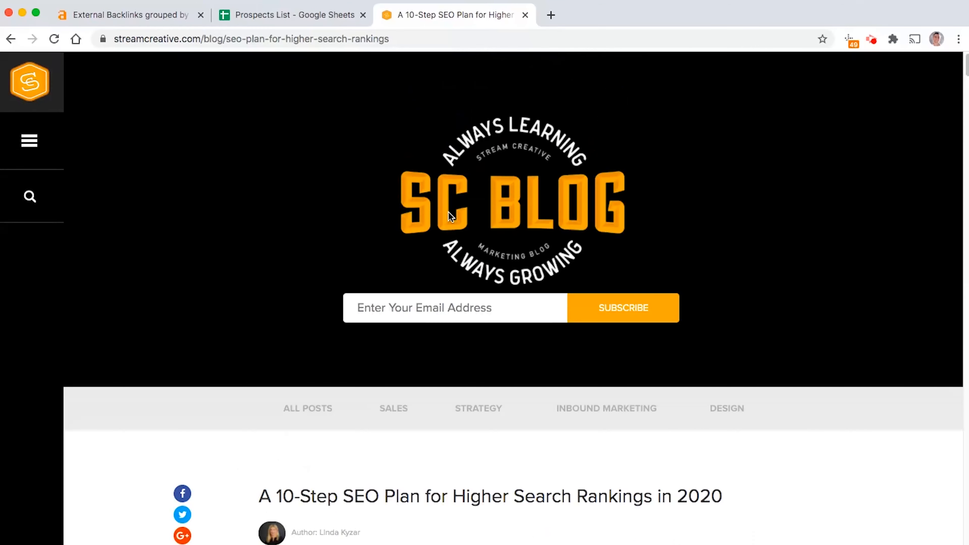
left_click(191, 39)
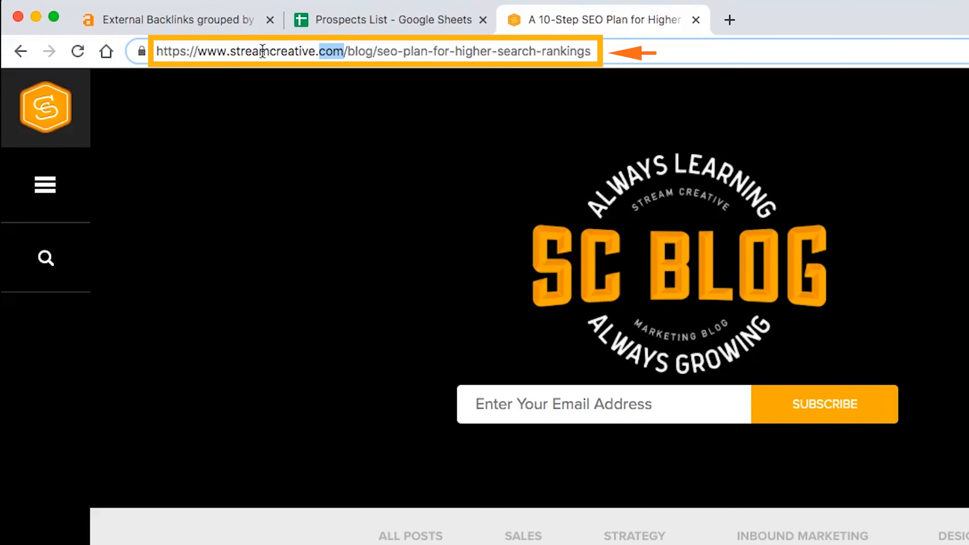
key("alt+shift+Left")
key("alt+shift+Left")
key("alt+shift+Left")
key("super+c")
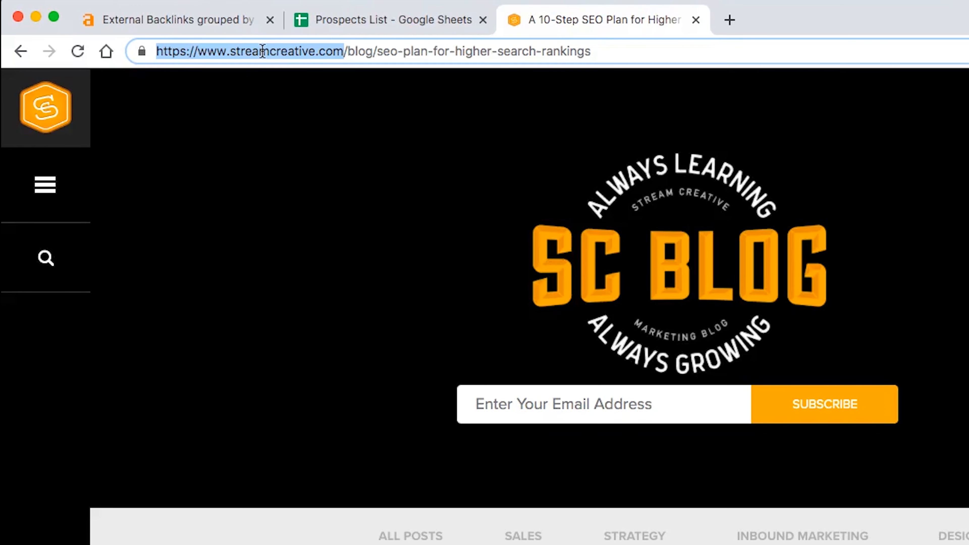
Switch to Ahrefs, look up the copied streamcreative.com domain in the Site Explorer overview, and close the article
key("ctrl+shift+Tab")
key("ctrl+shift+Tab")
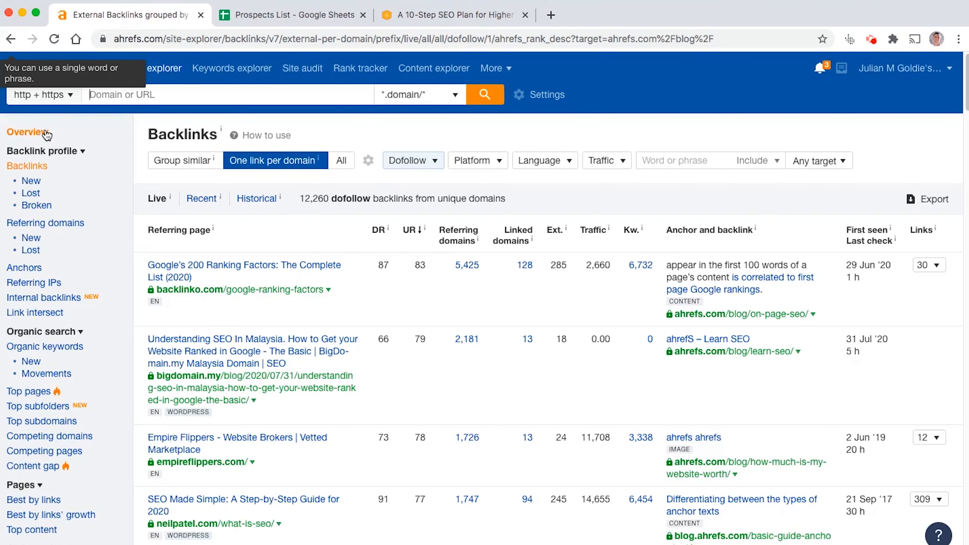
left_click(47, 133)
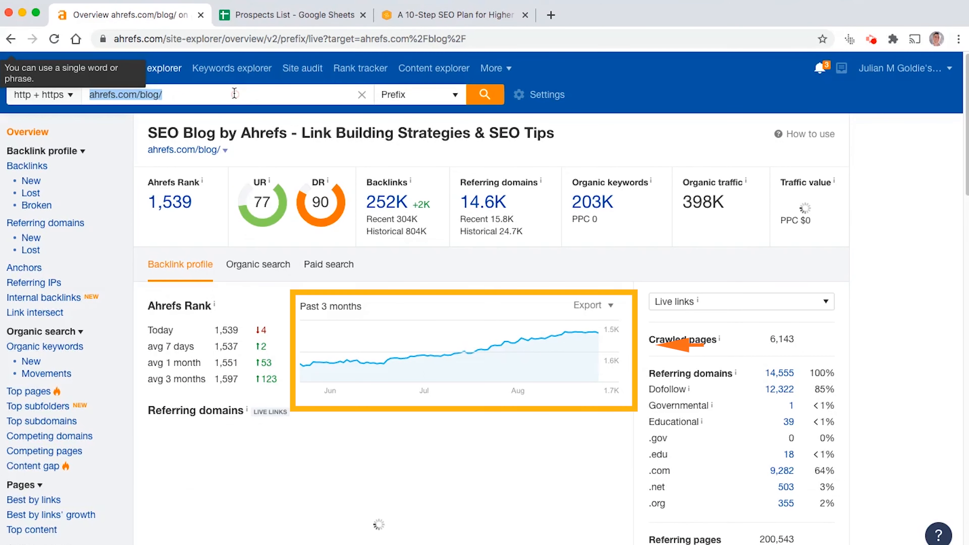
key("super+v")
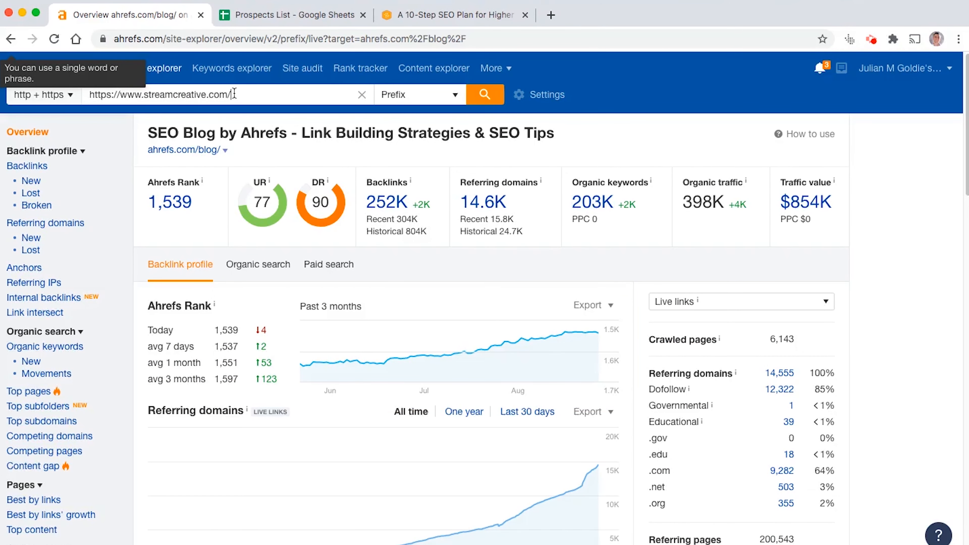
key("Return")
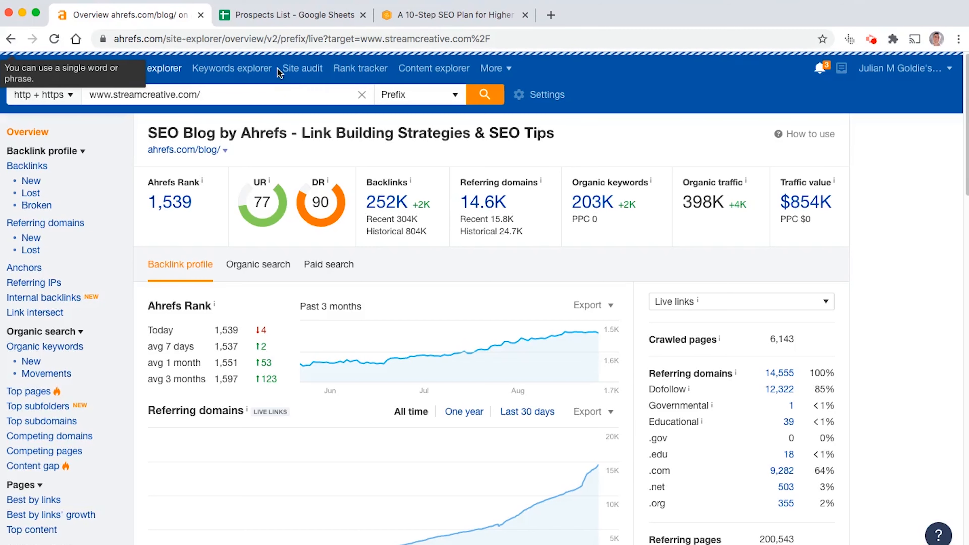
middle_click(447, 20)
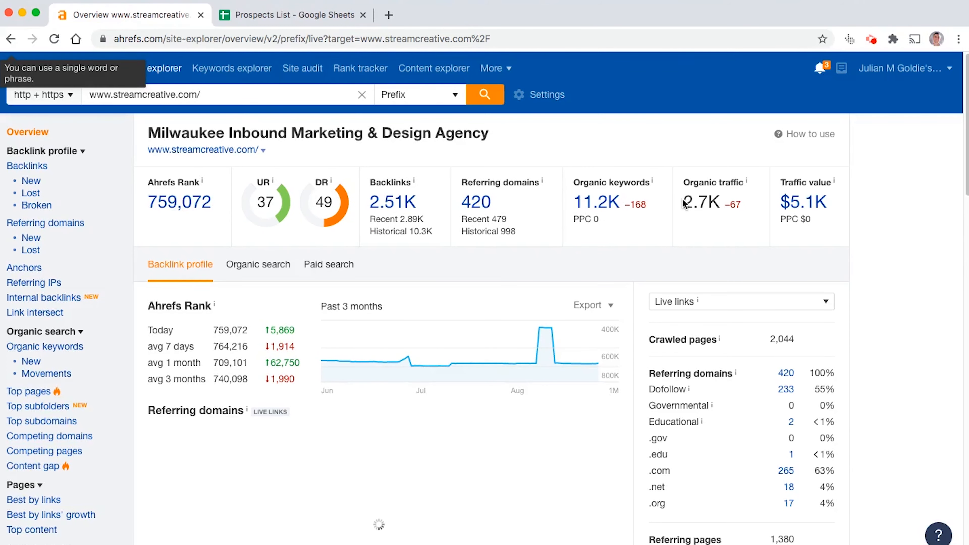
Examine the site's organic traffic figure and its organic search trend and country breakdown
double_click(696, 201)
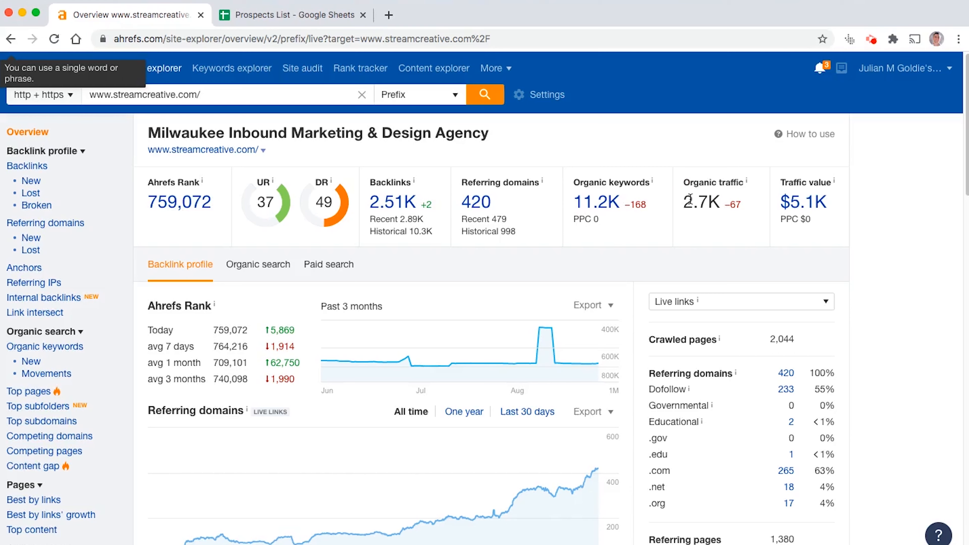
triple_click(690, 200)
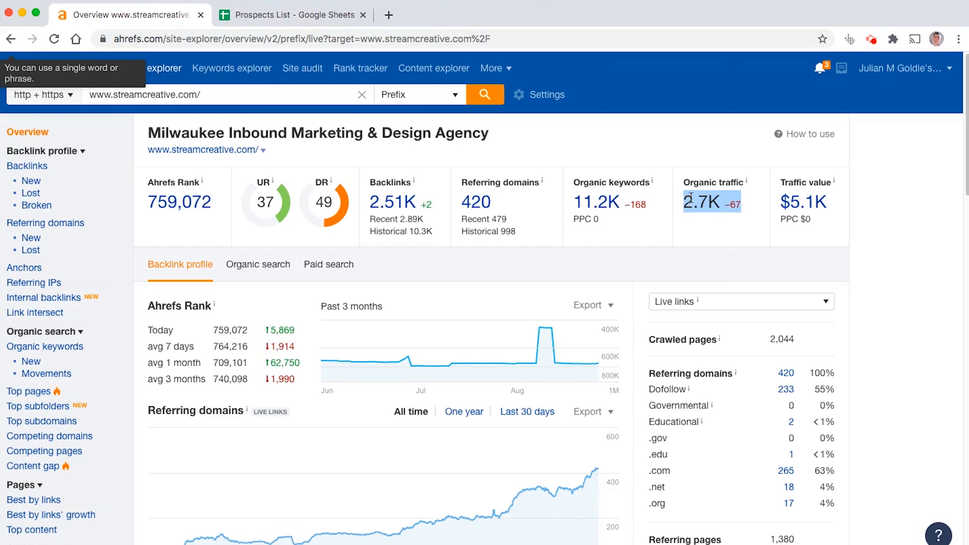
triple_click(693, 186)
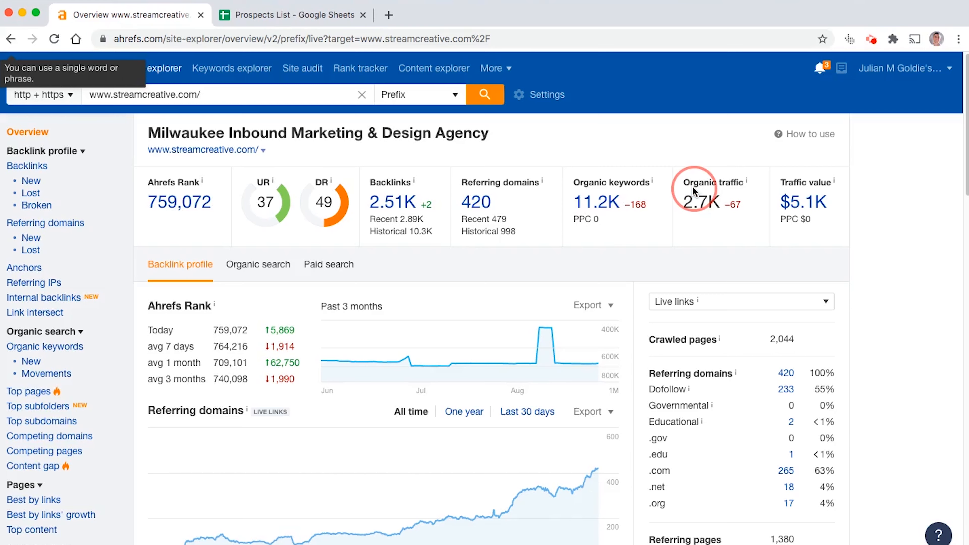
left_click(250, 271)
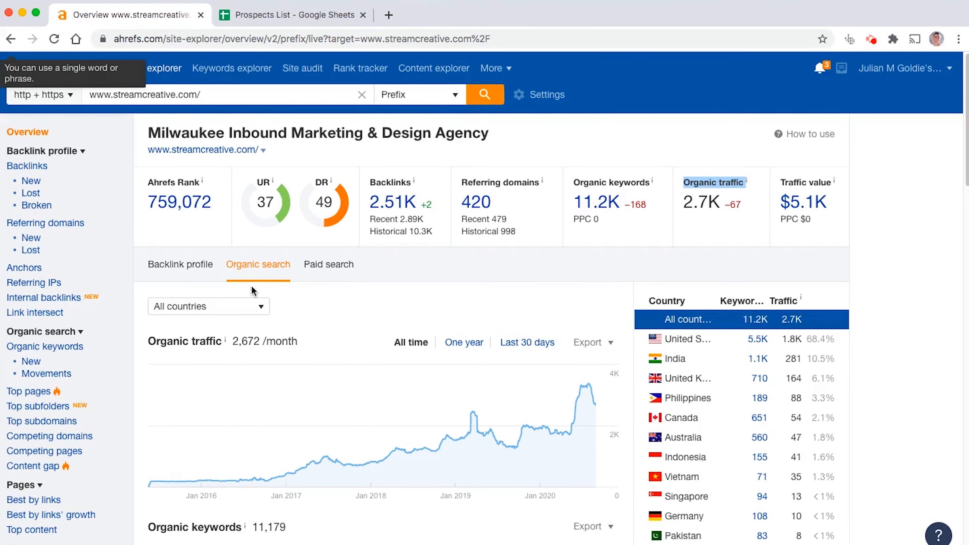
scroll(252, 286, "down", 7)
scroll(252, 284, "up", 6)
scroll(252, 283, "up", 1)
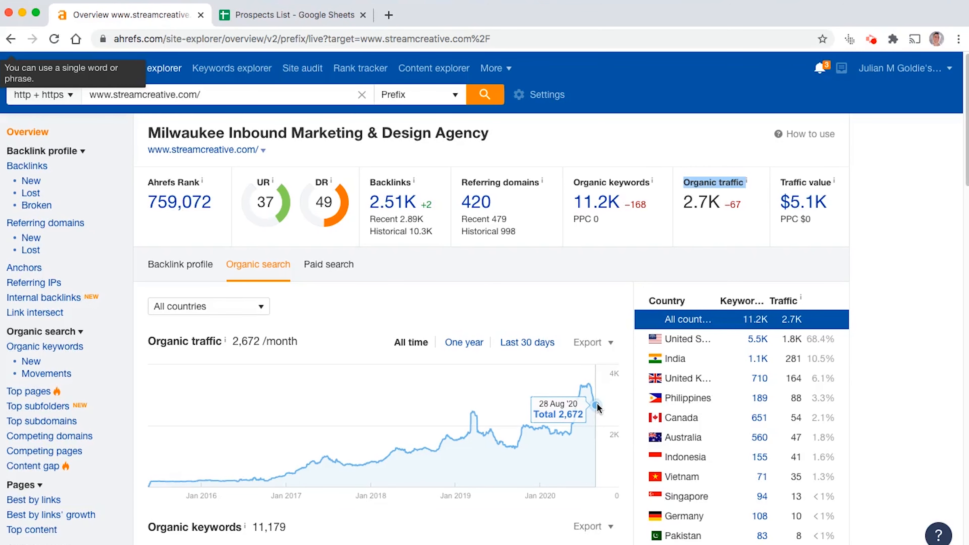
scroll(599, 403, "down", 3)
scroll(597, 403, "up", 3)
Examine the site's backlink profile, including the growth of its referring domains and referring pages
left_click(175, 277)
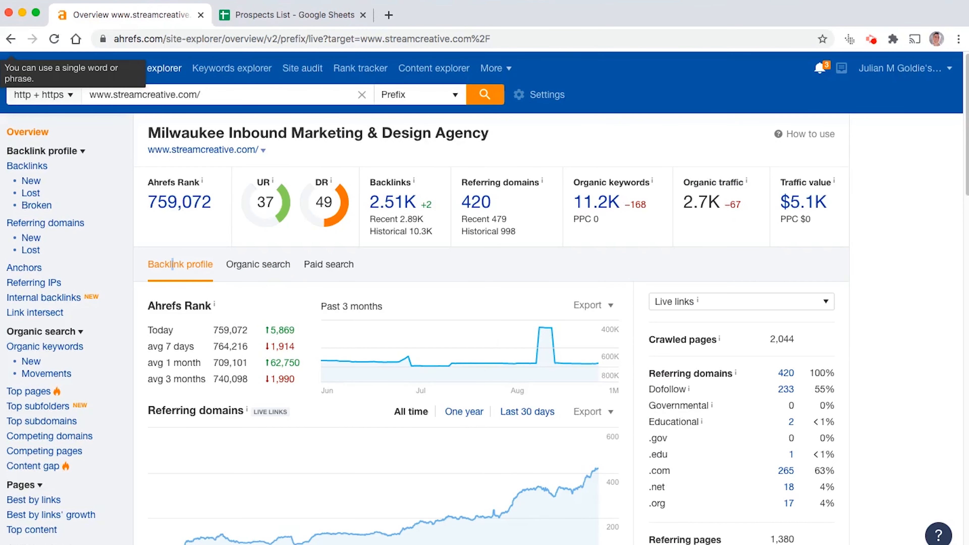
scroll(206, 393, "down", 3)
scroll(178, 427, "down", 2)
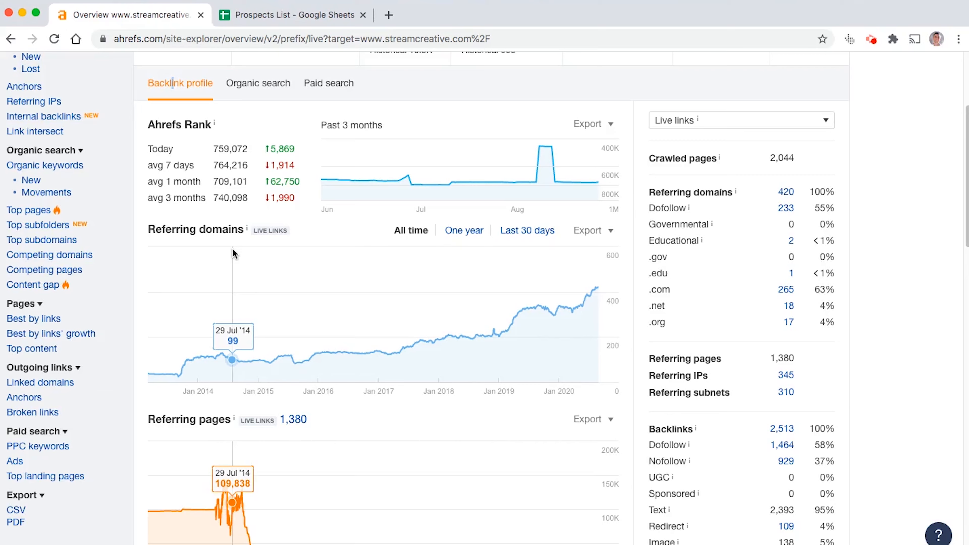
scroll(232, 254, "up", 3)
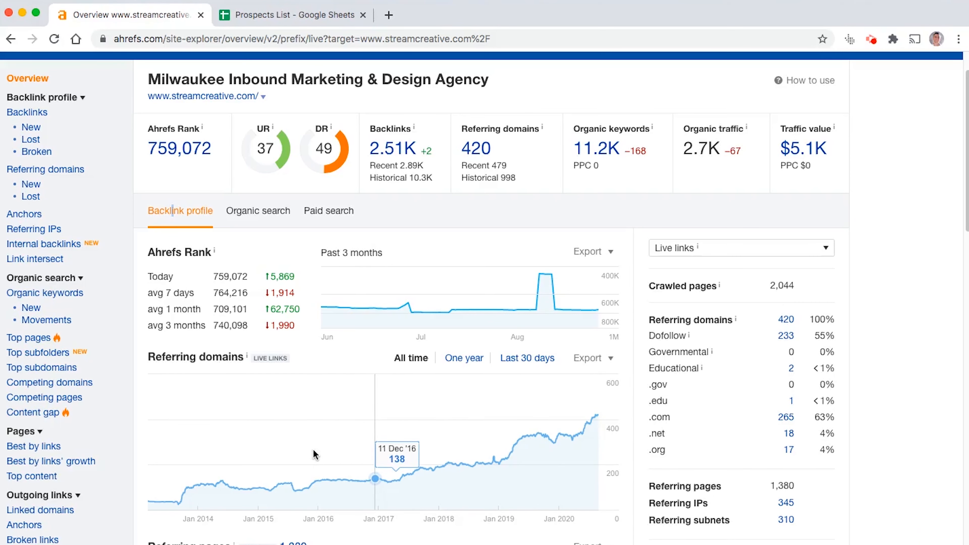
scroll(321, 451, "down", 4)
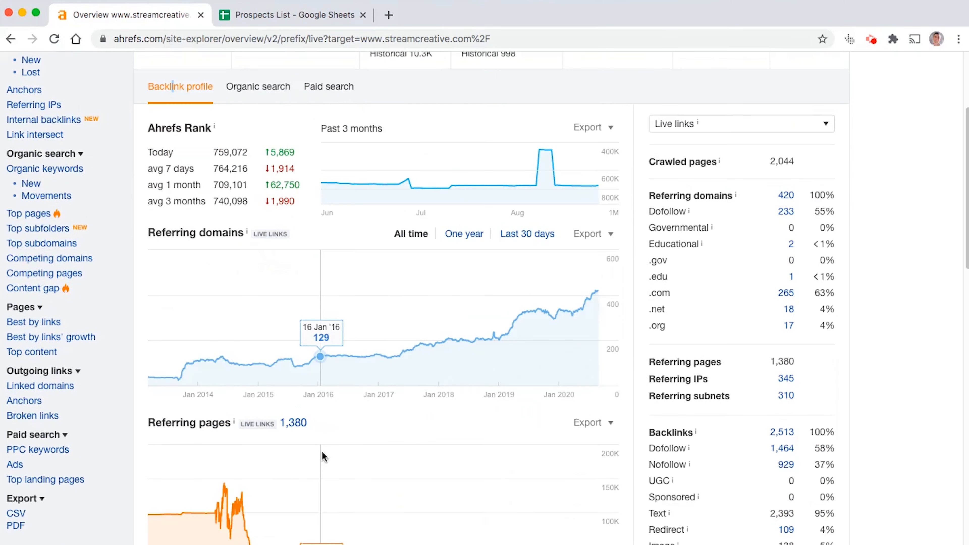